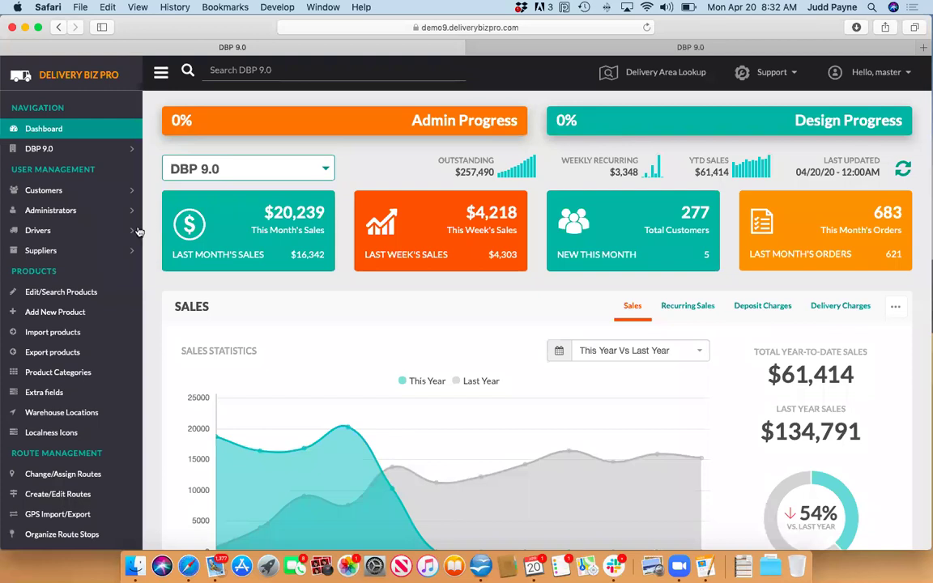
# Step: Open the Billy's Meat Farm supplier profile and review its details, account permissions and billing address fields
pyautogui.click(81, 251)
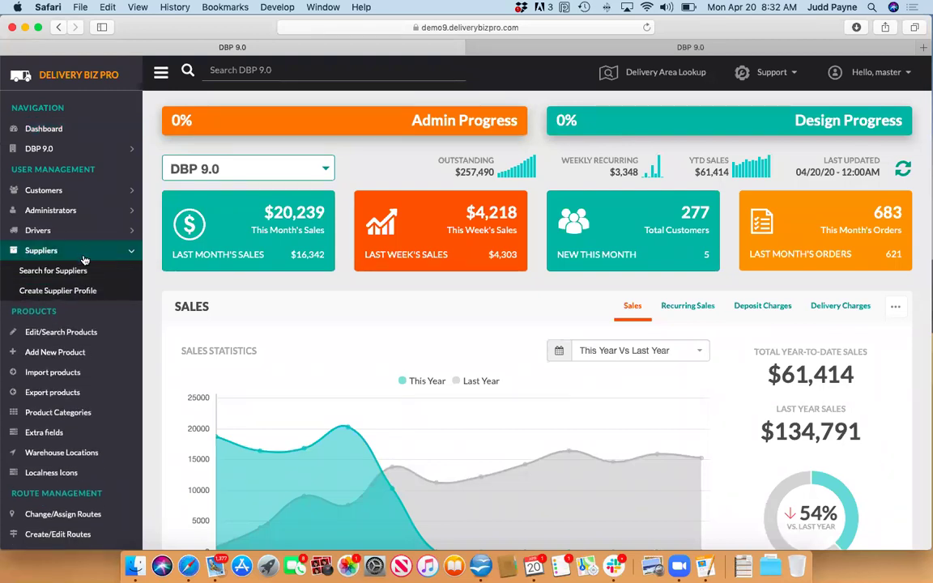
pyautogui.click(73, 270)
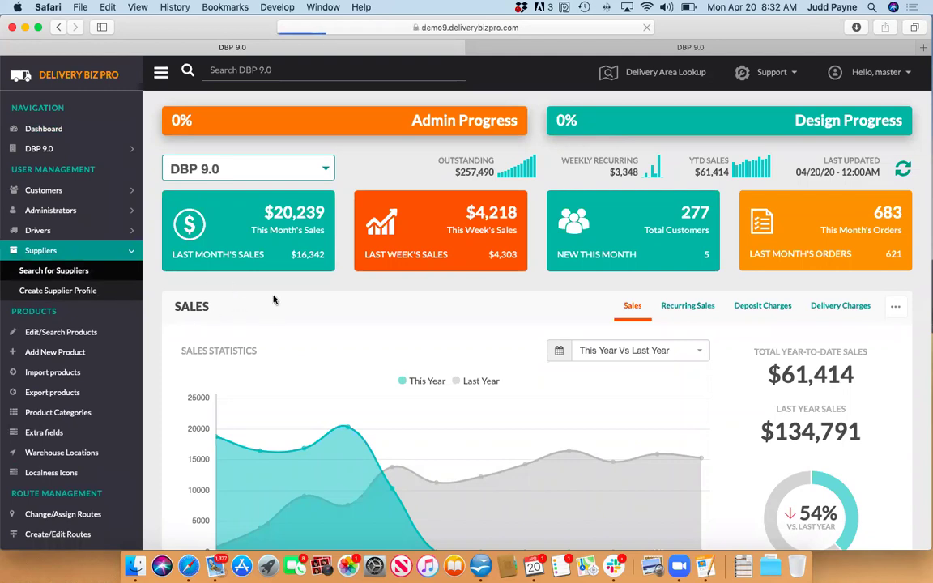
pyautogui.scroll(-2, 357, 332)
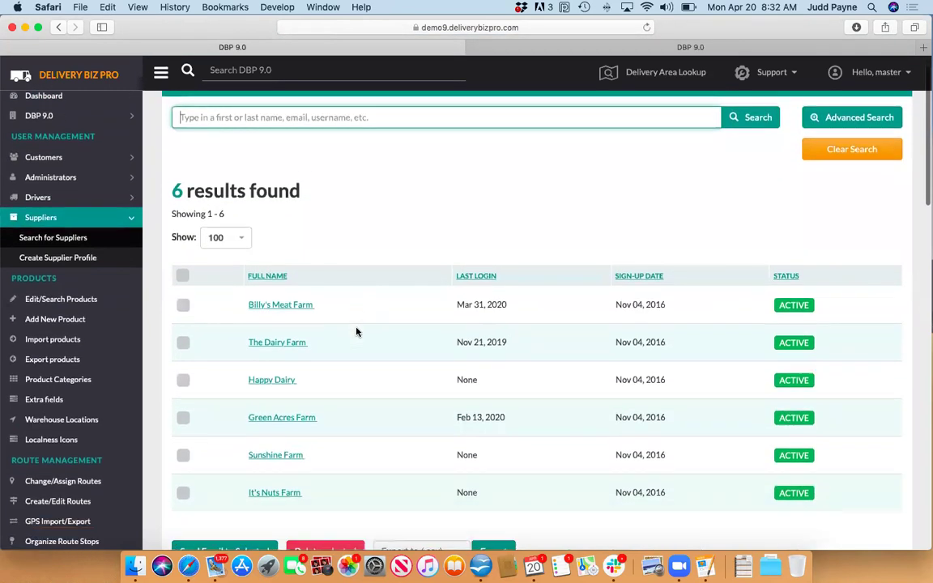
pyautogui.scroll(-1, 356, 332)
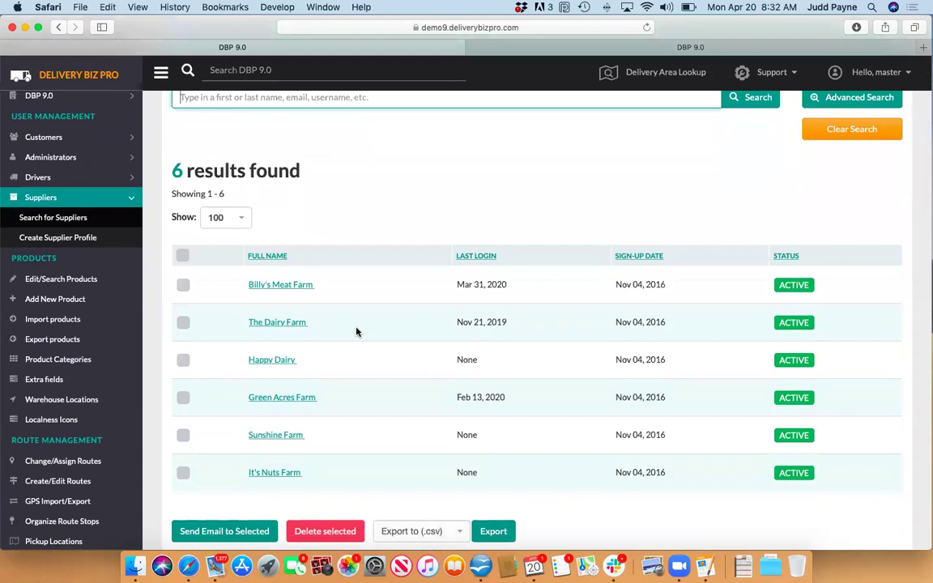
pyautogui.scroll(-2, 357, 332)
pyautogui.click(281, 247)
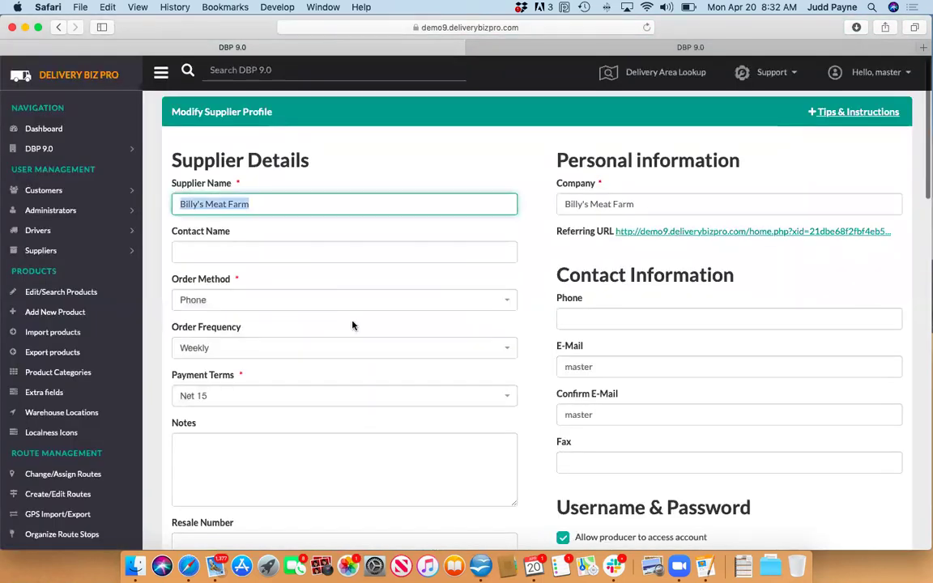
pyautogui.scroll(-1, 352, 325)
pyautogui.scroll(-2, 415, 210)
pyautogui.scroll(-6, 415, 209)
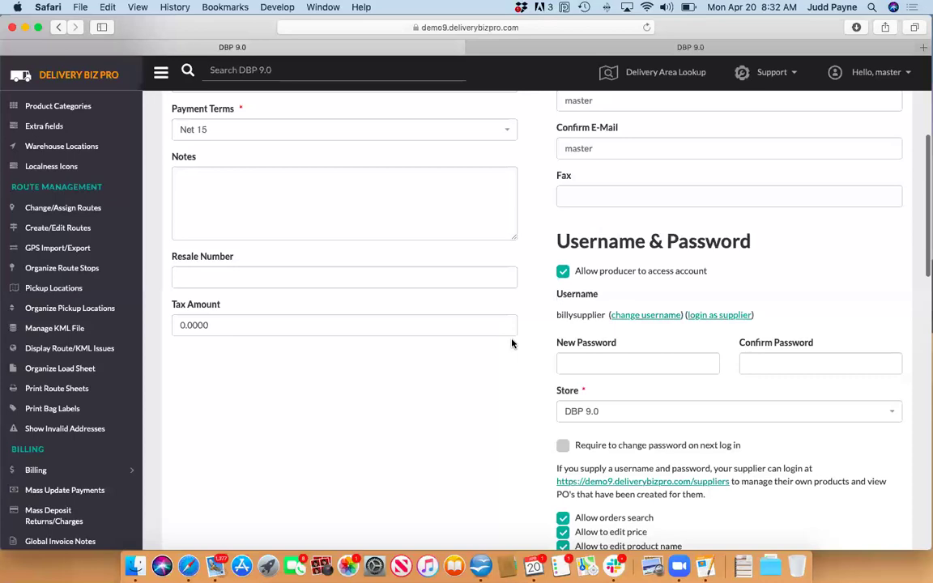
pyautogui.scroll(-9, 512, 343)
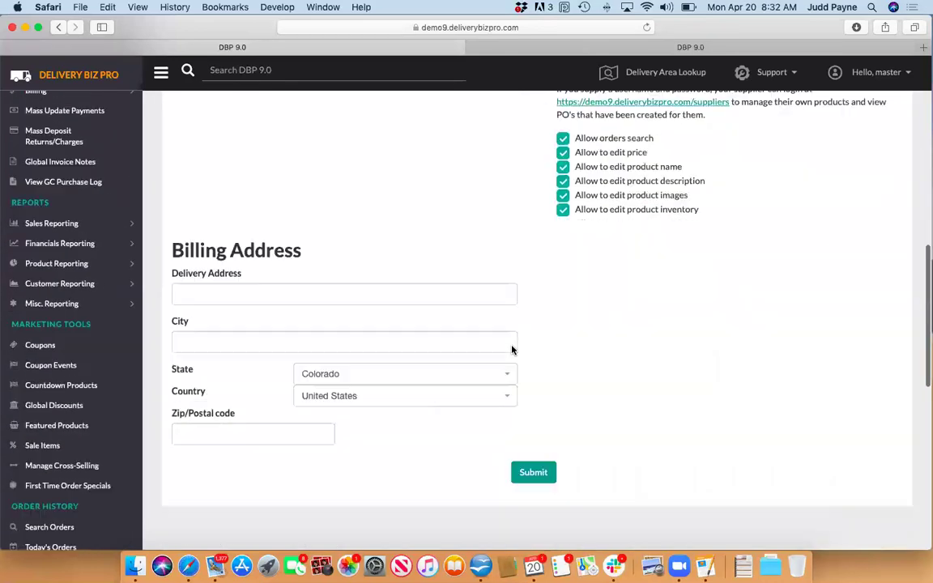
pyautogui.scroll(15, 511, 350)
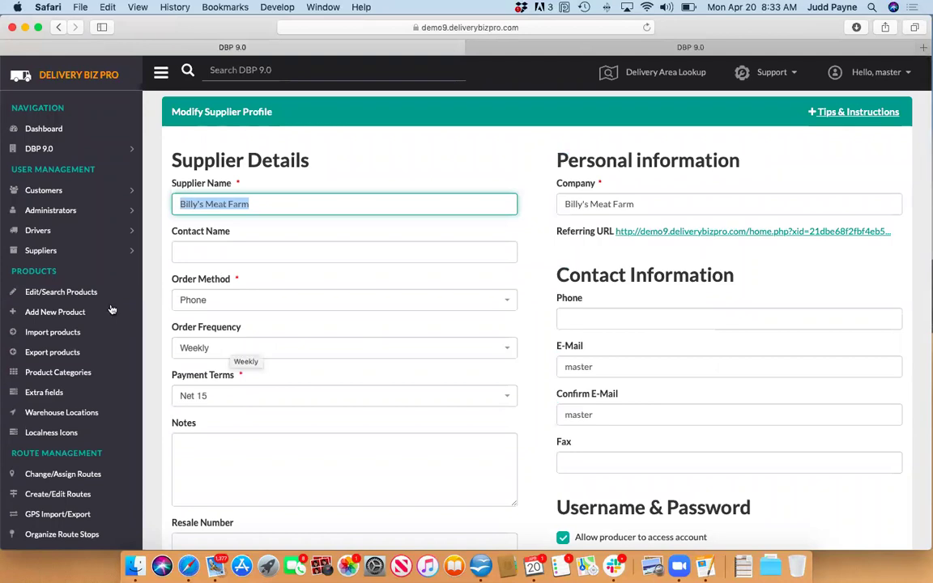
# Step: Open the Almonds product and check its supplier choices, keeping It's Nuts Farm selected
pyautogui.click(65, 292)
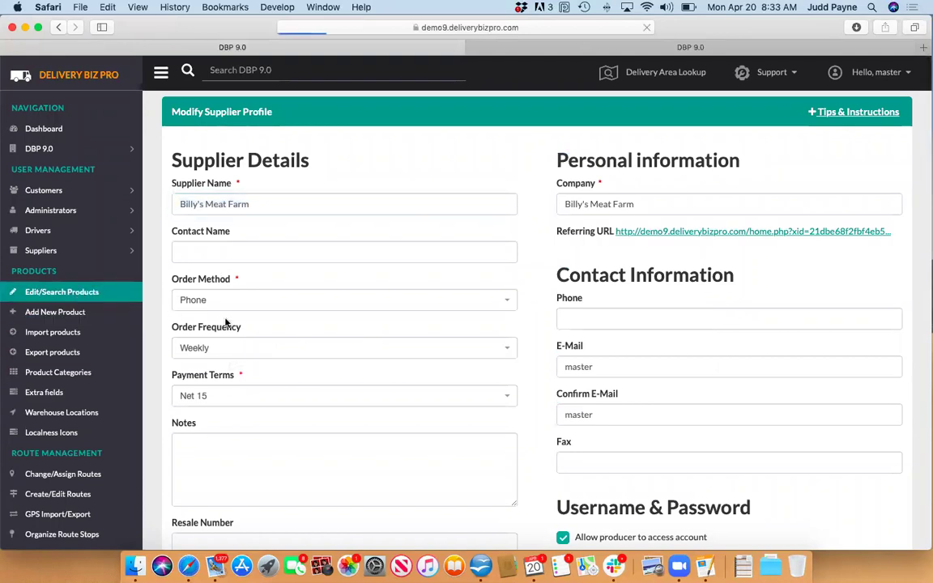
pyautogui.scroll(-3, 248, 426)
pyautogui.click(285, 414)
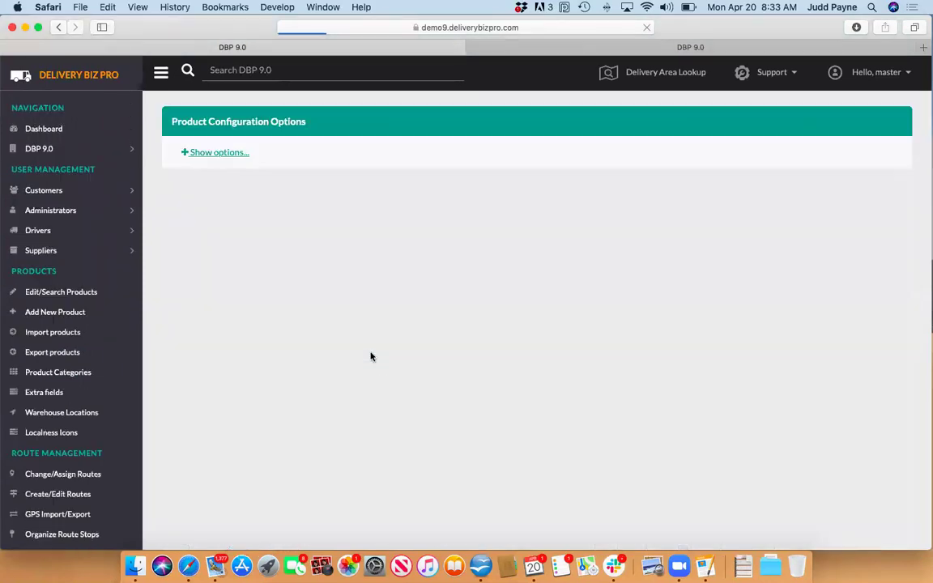
pyautogui.scroll(-3, 356, 357)
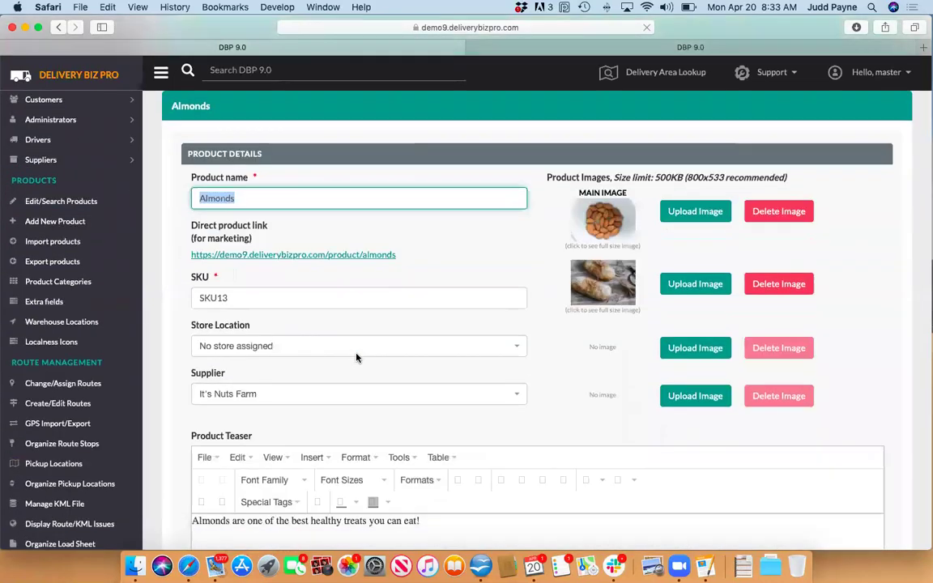
pyautogui.click(268, 395)
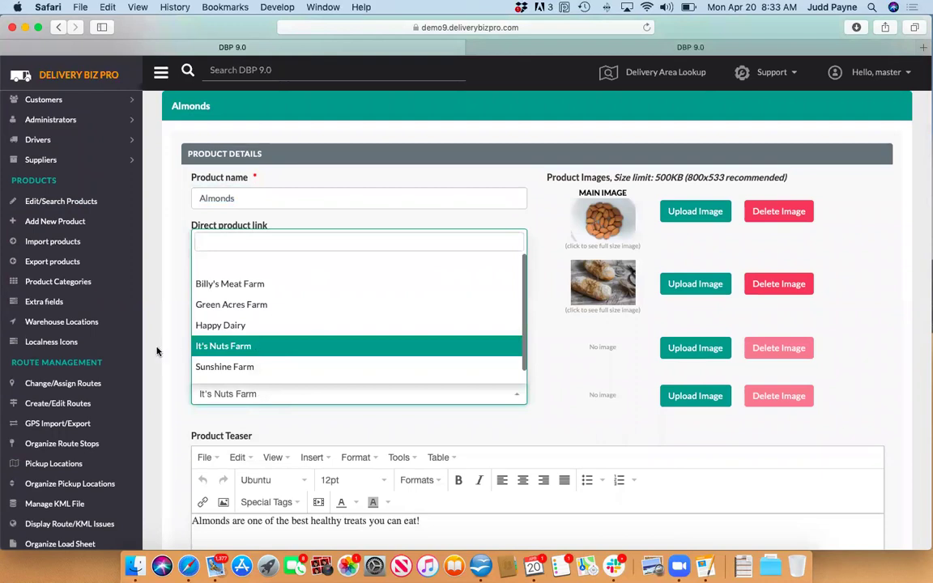
pyautogui.click(250, 346)
# Step: Start a new purchase order and review the list of included suppliers
pyautogui.scroll(3, 147, 212)
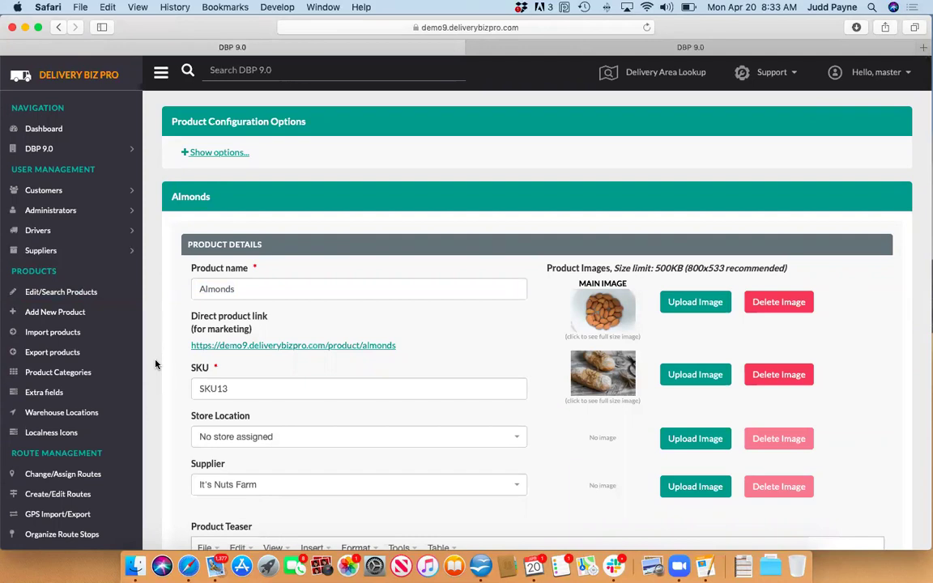
pyautogui.scroll(-10, 156, 365)
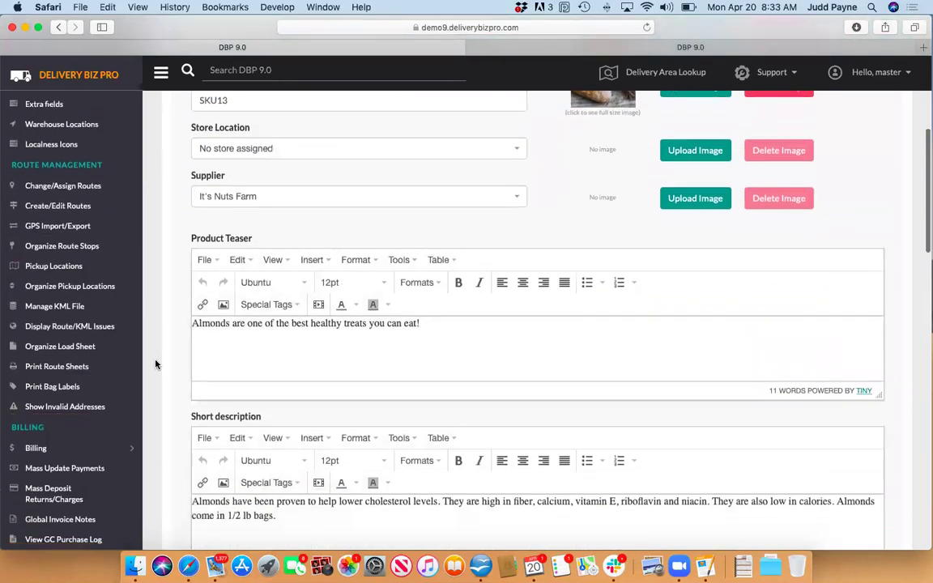
pyautogui.scroll(-6, 156, 364)
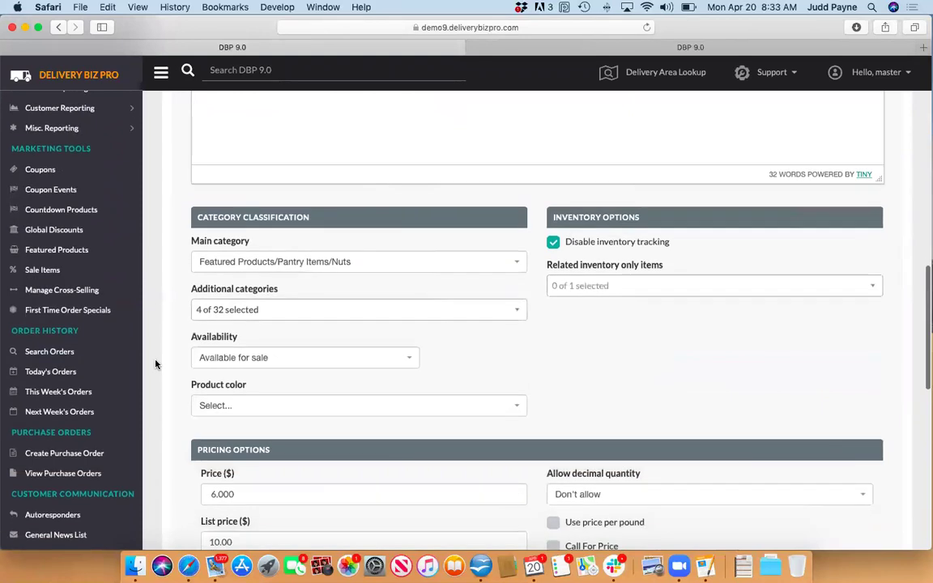
pyautogui.click(57, 328)
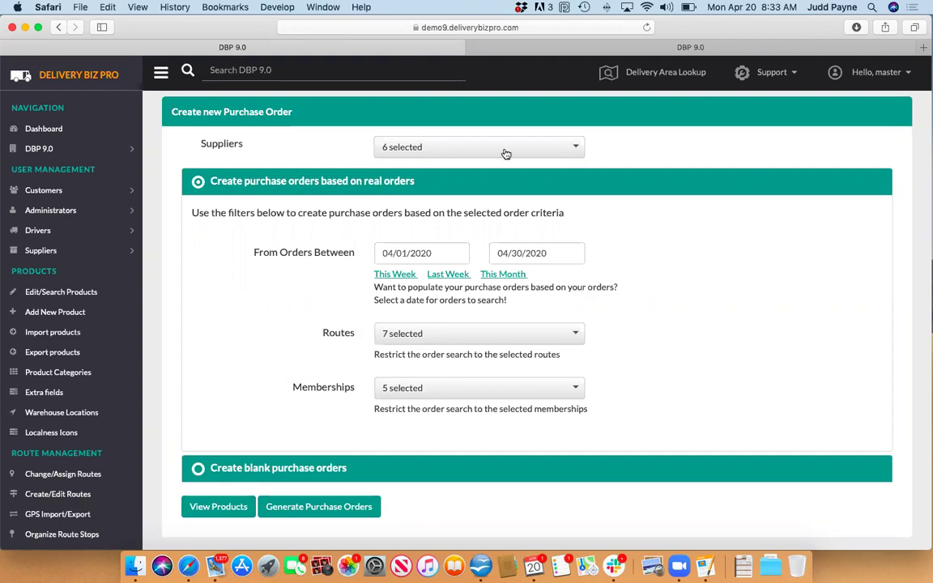
pyautogui.click(563, 149)
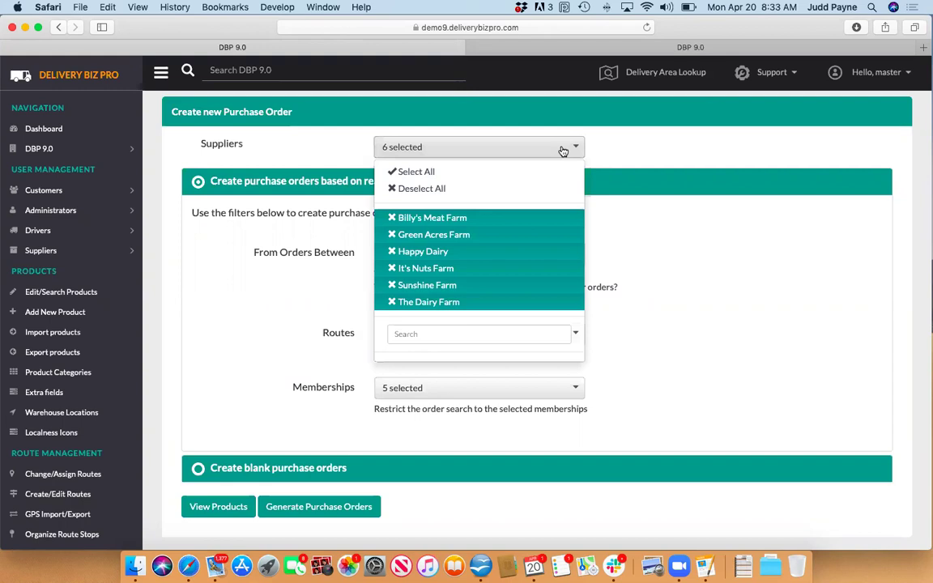
pyautogui.click(638, 161)
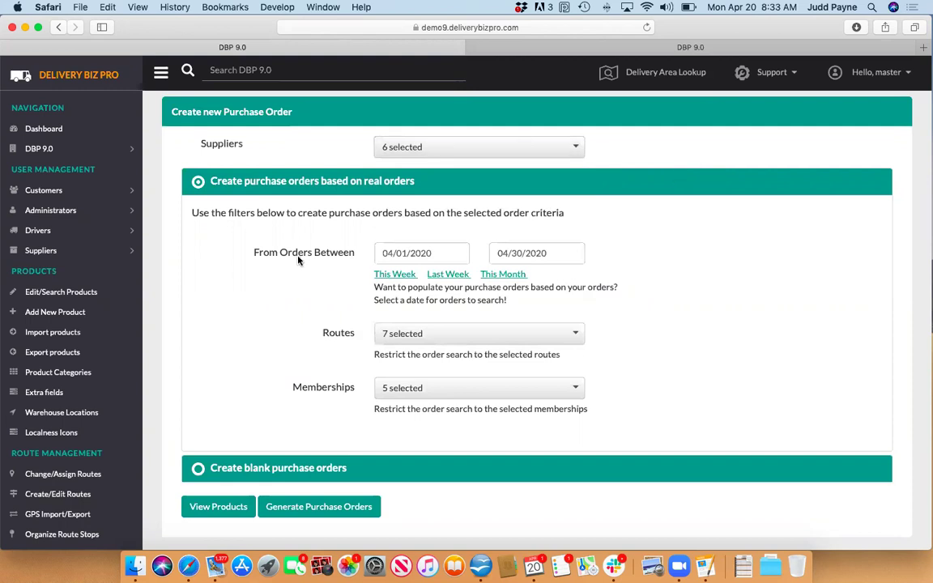
# Step: Limit the source orders to this week, 04/19/2020 to 04/25/2020, and generate the purchase orders for all selected suppliers
pyautogui.click(390, 277)
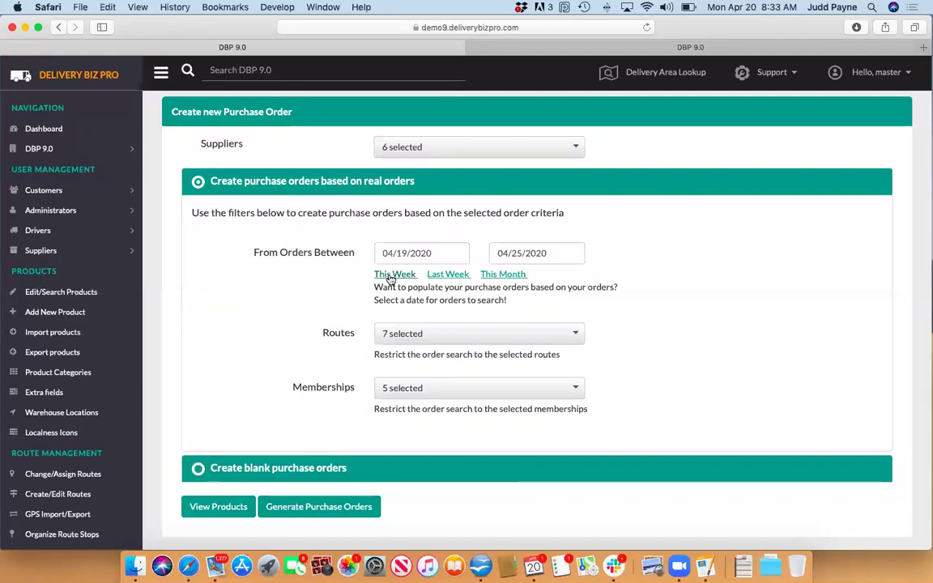
pyautogui.click(452, 256)
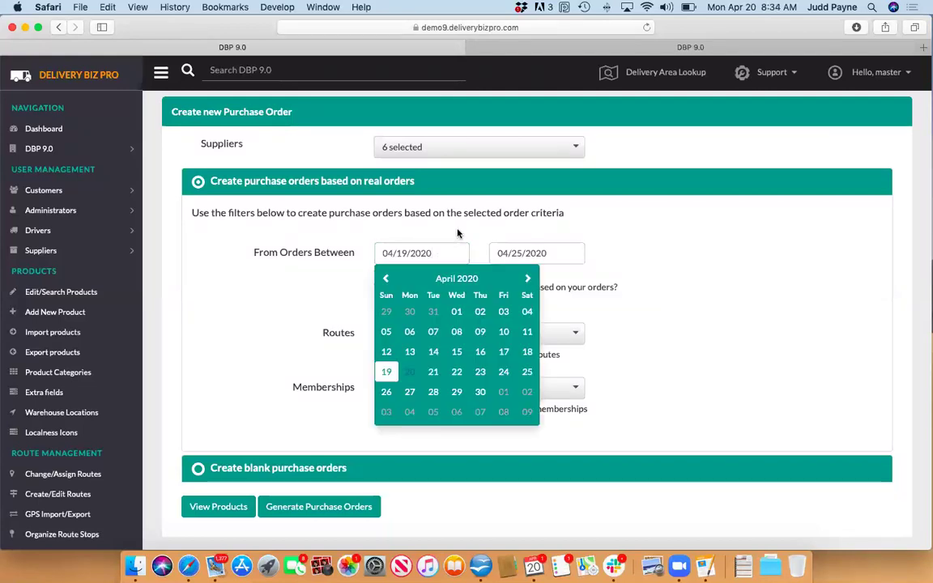
pyautogui.click(457, 232)
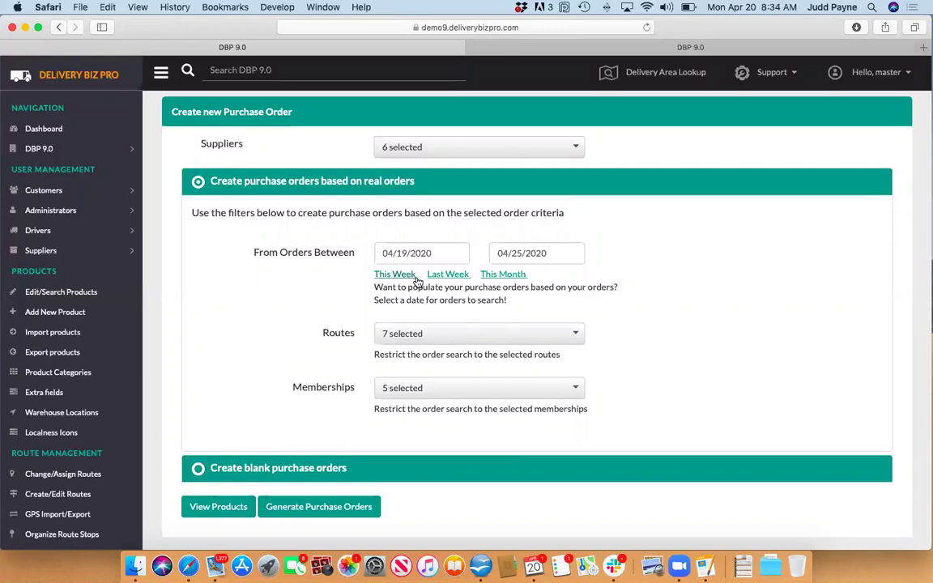
pyautogui.click(296, 509)
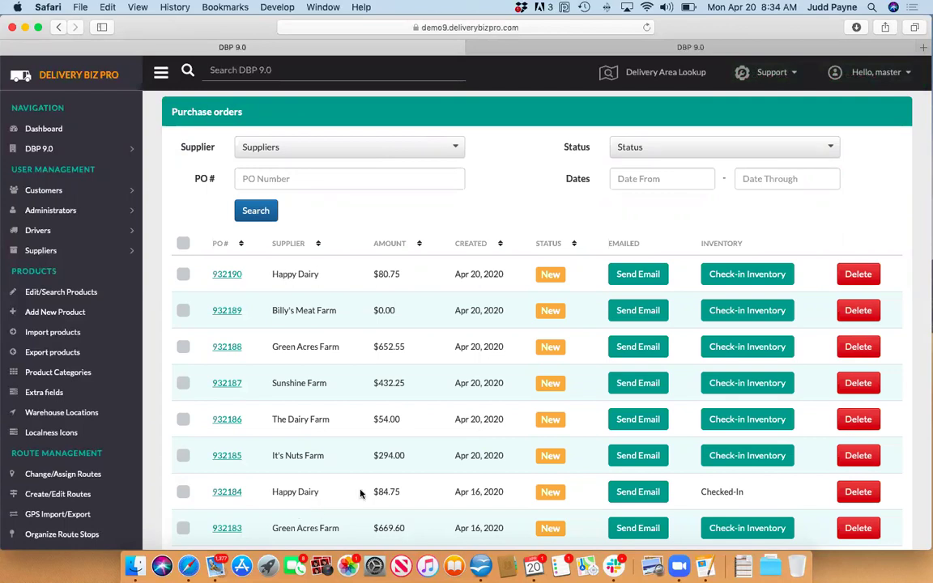
# Step: Examine the suppliers, amounts and creation dates of the newly generated purchase orders
pyautogui.moveTo(510, 459); pyautogui.dragTo(202, 271)
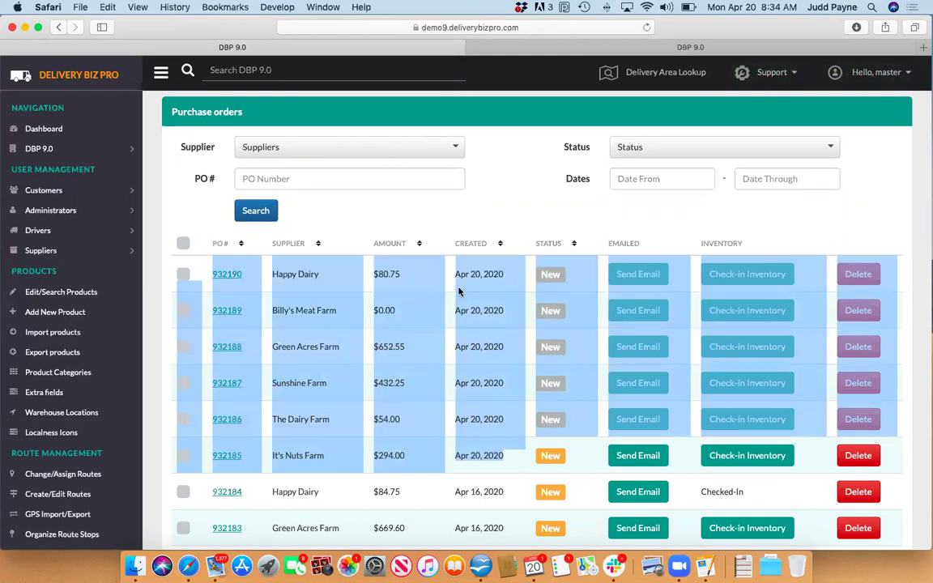
pyautogui.click(481, 277)
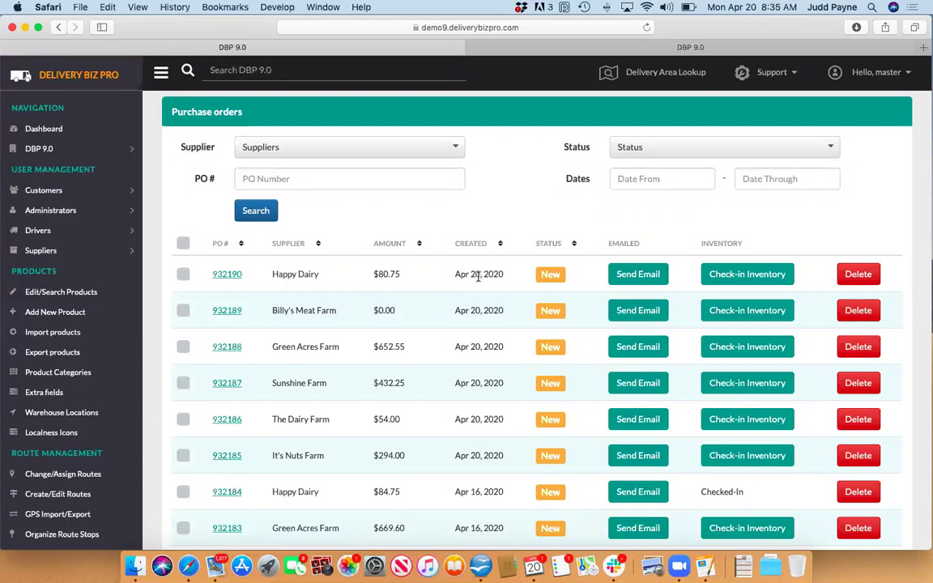
pyautogui.moveTo(456, 273); pyautogui.dragTo(483, 455)
pyautogui.click(485, 457)
# Step: Try a Cheddar Cheese quantity of 23 in the new Happy Dairy purchase order and return to the list without saving
pyautogui.click(226, 274)
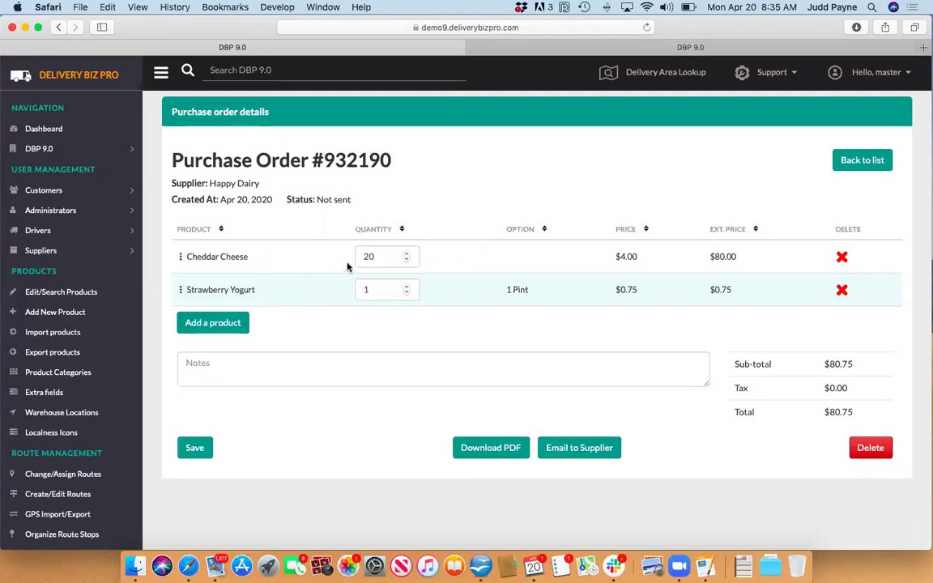
pyautogui.click(407, 254)
pyautogui.click(407, 253)
pyautogui.click(407, 254)
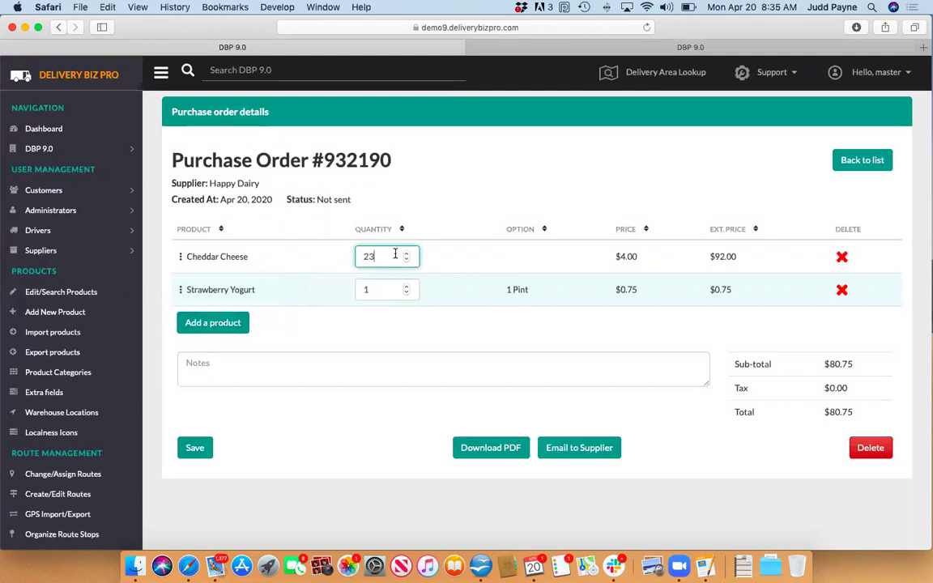
pyautogui.click(852, 161)
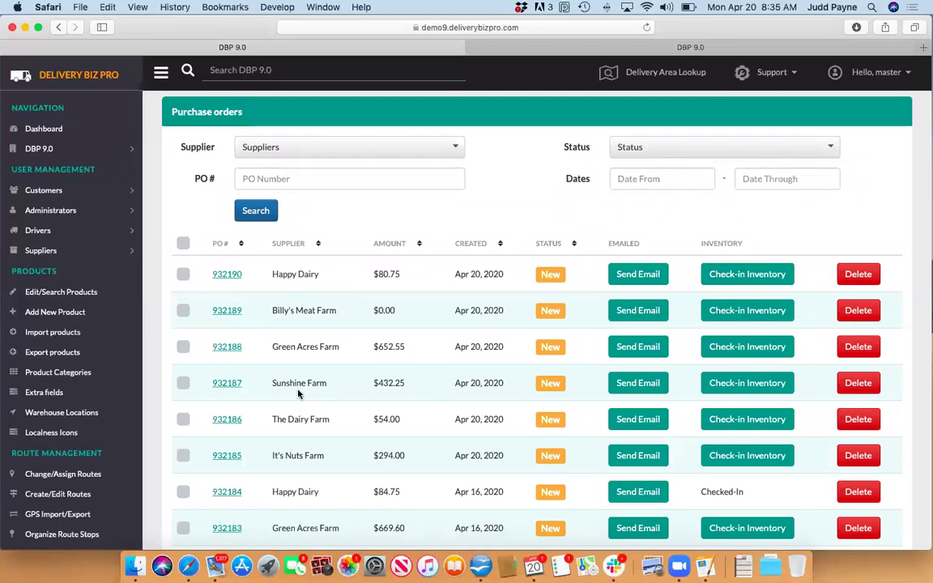
# Step: Select all six purchase orders created on Apr 20, 2020 in the list
pyautogui.click(183, 276)
pyautogui.click(182, 310)
pyautogui.click(183, 346)
pyautogui.click(183, 384)
pyautogui.click(183, 419)
pyautogui.click(183, 455)
# Step: Review the options for emailing or printing the selected purchase orders and the list's sent and inventory check-in statuses
pyautogui.scroll(-5, 277, 450)
pyautogui.scroll(-15, 277, 450)
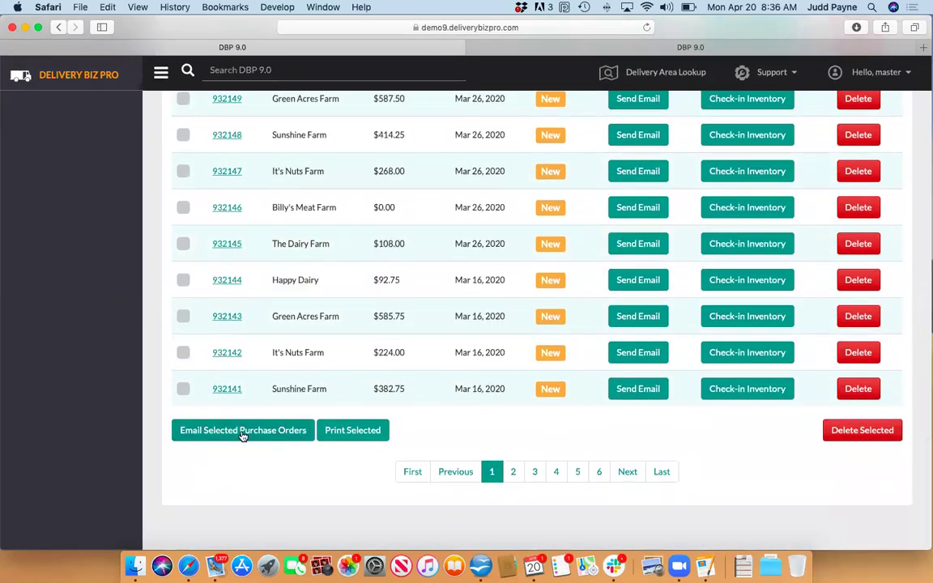
pyautogui.scroll(20, 241, 436)
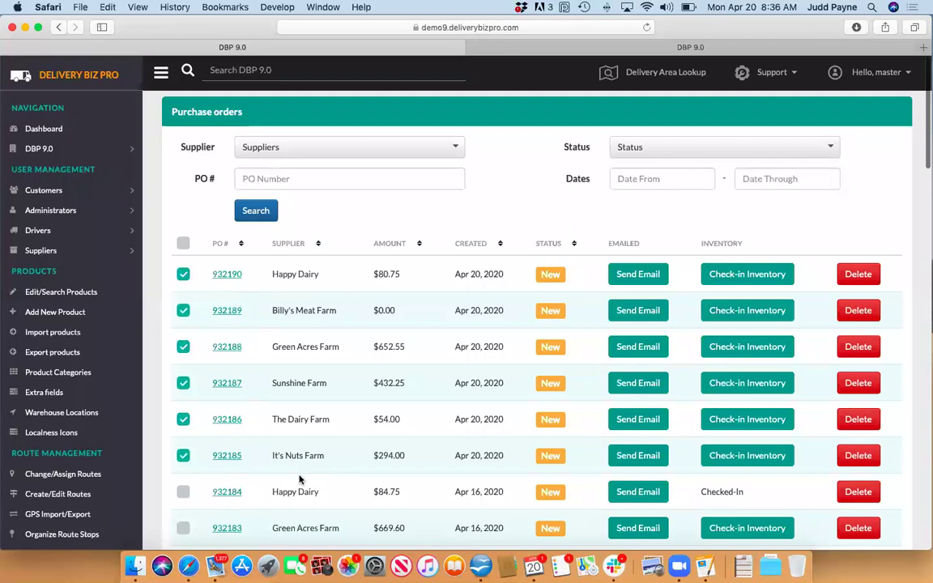
pyautogui.scroll(-10, 300, 478)
pyautogui.scroll(-10, 300, 479)
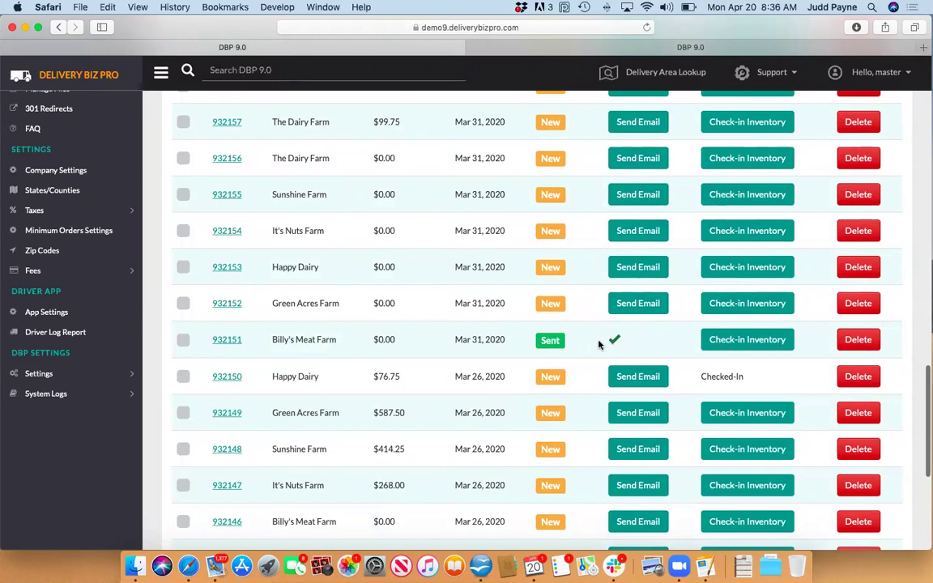
pyautogui.scroll(20, 566, 339)
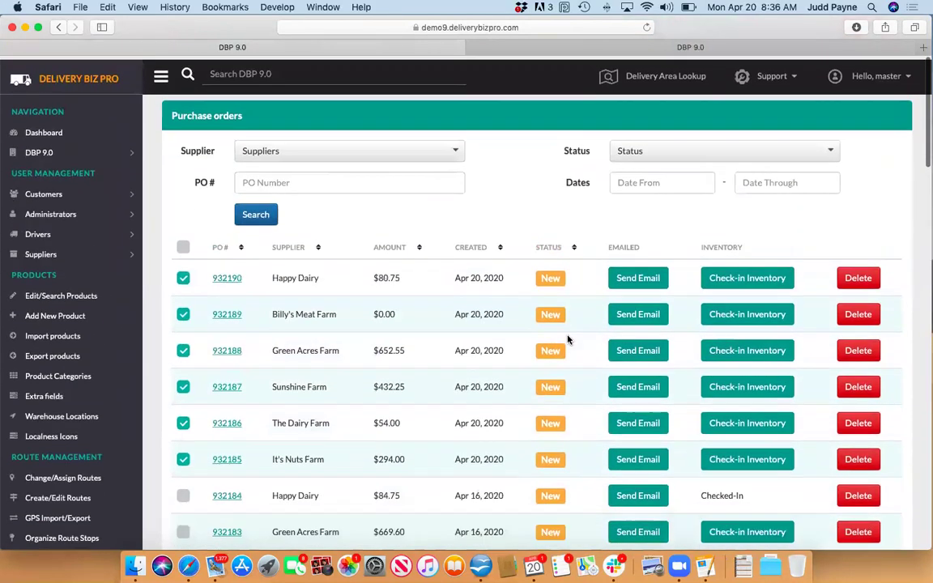
pyautogui.tripleClick(743, 492)
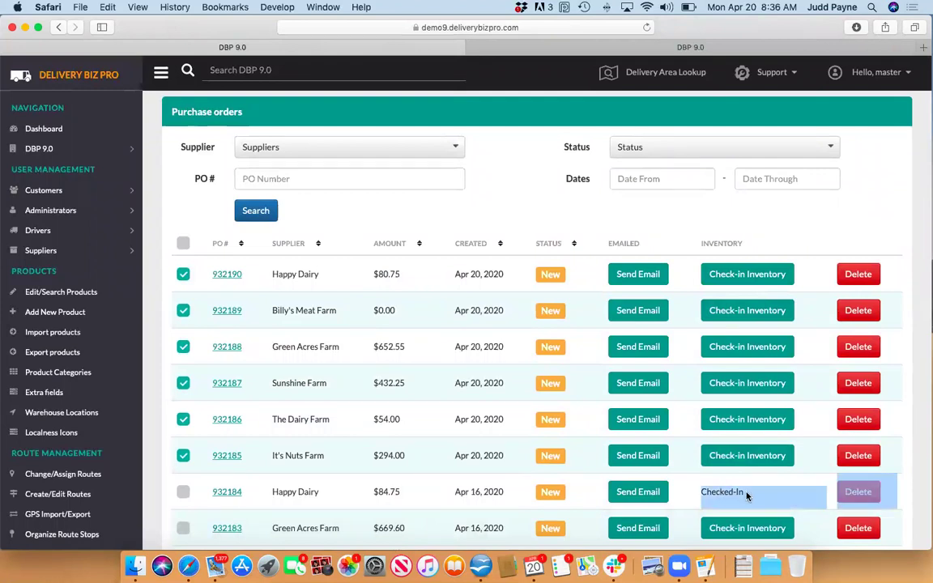
pyautogui.click(744, 493)
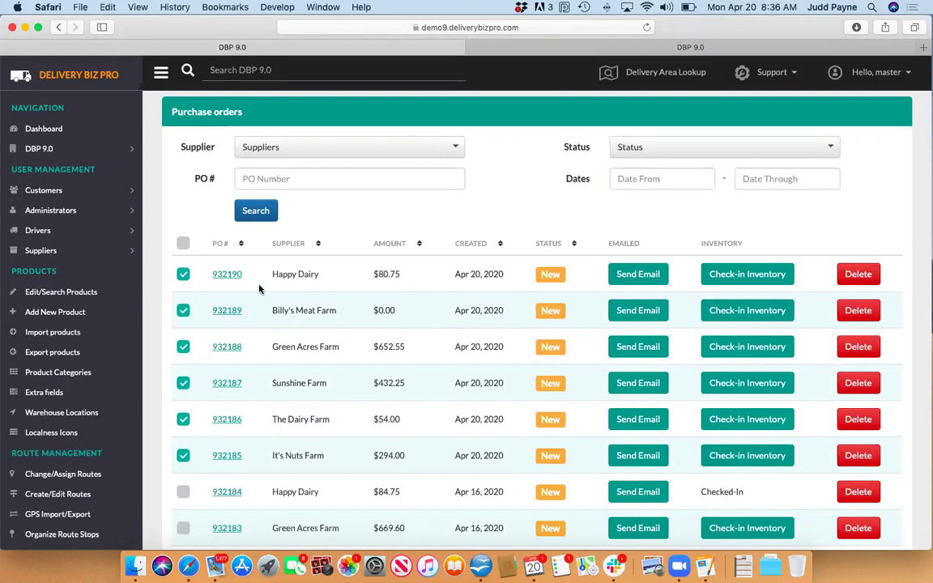
# Step: Open the Apr 20, 2020 Happy Dairy purchase order and lower its Cheddar Cheese quantity to 15
pyautogui.click(227, 275)
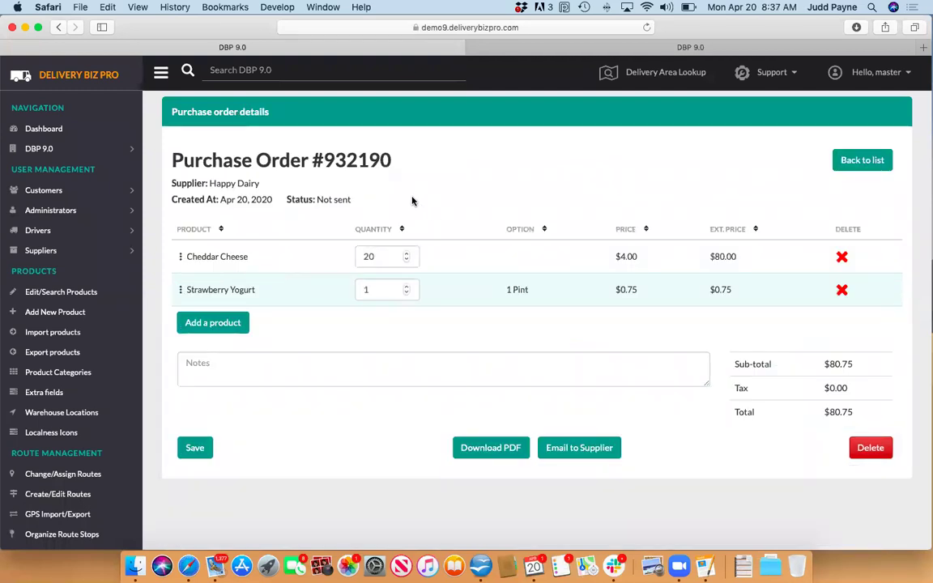
pyautogui.click(405, 260)
pyautogui.click(405, 260)
pyautogui.click(405, 260)
pyautogui.click(406, 260)
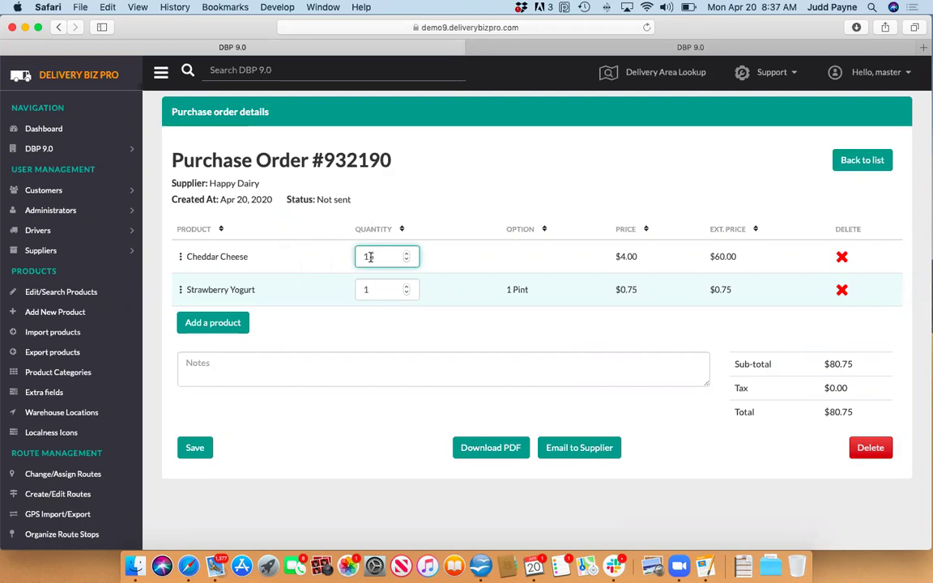
# Step: Save the Happy Dairy purchase order, go back to the list and check in that order's inventory
pyautogui.click(193, 448)
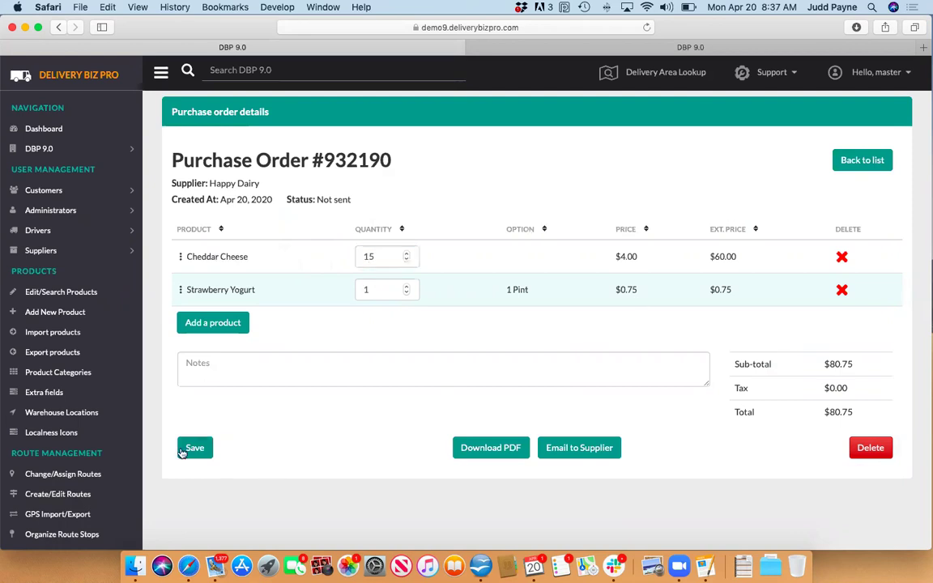
pyautogui.click(849, 161)
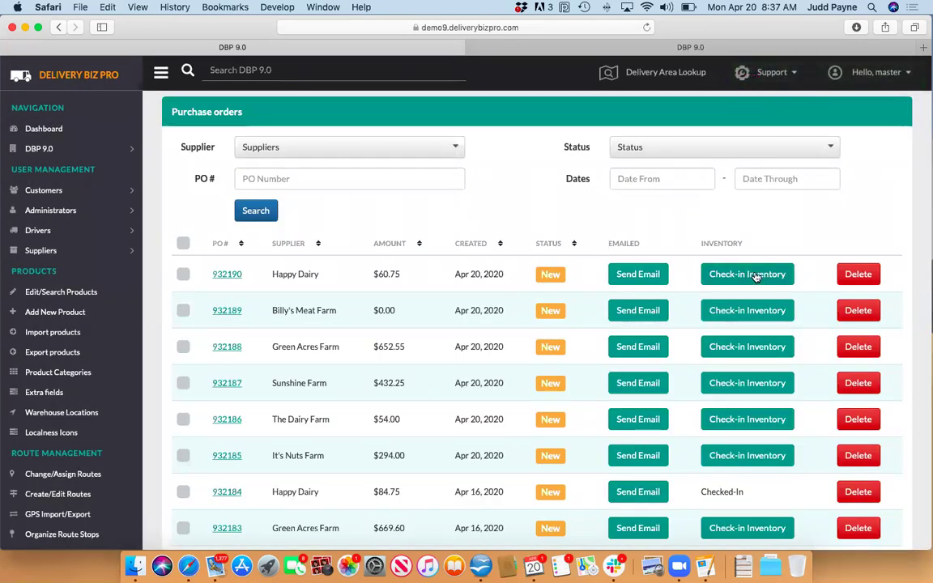
pyautogui.click(755, 275)
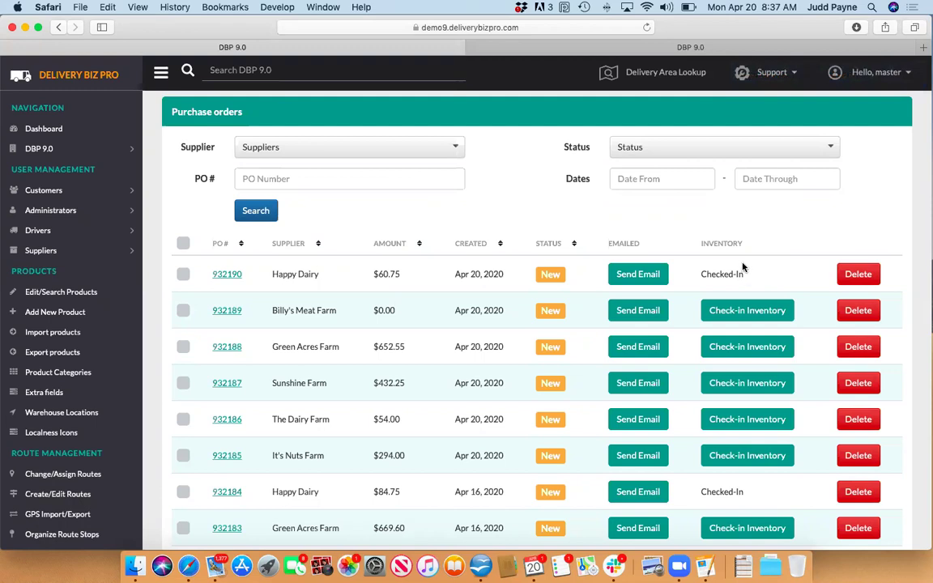
# Step: Start creating a new purchase order and choose the option for blank purchase orders
pyautogui.scroll(-10, 504, 267)
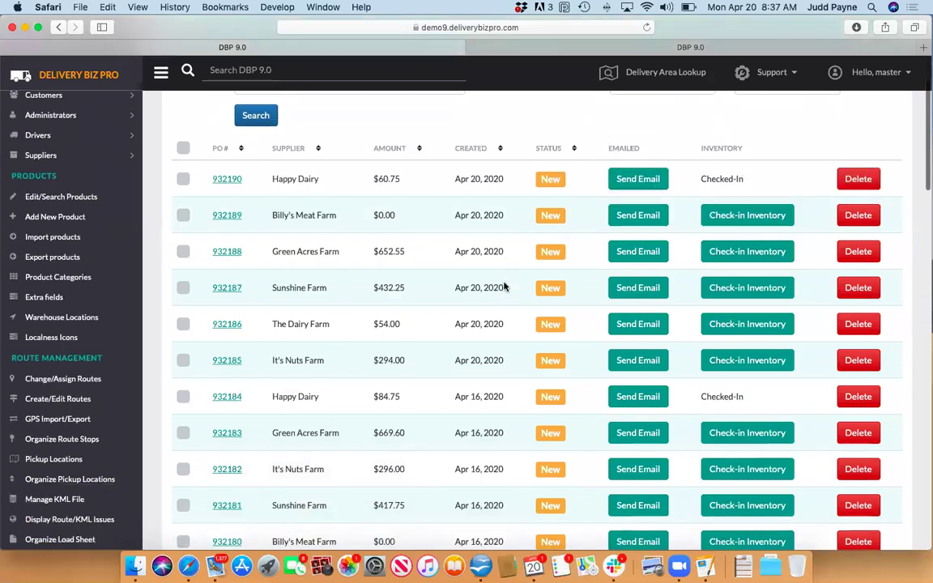
pyautogui.scroll(-5, 504, 285)
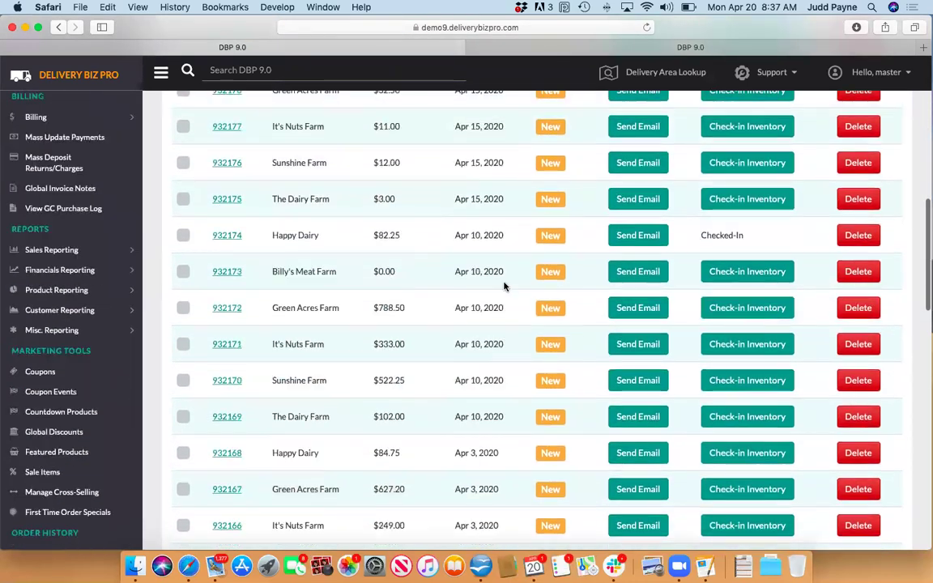
pyautogui.scroll(15, 504, 286)
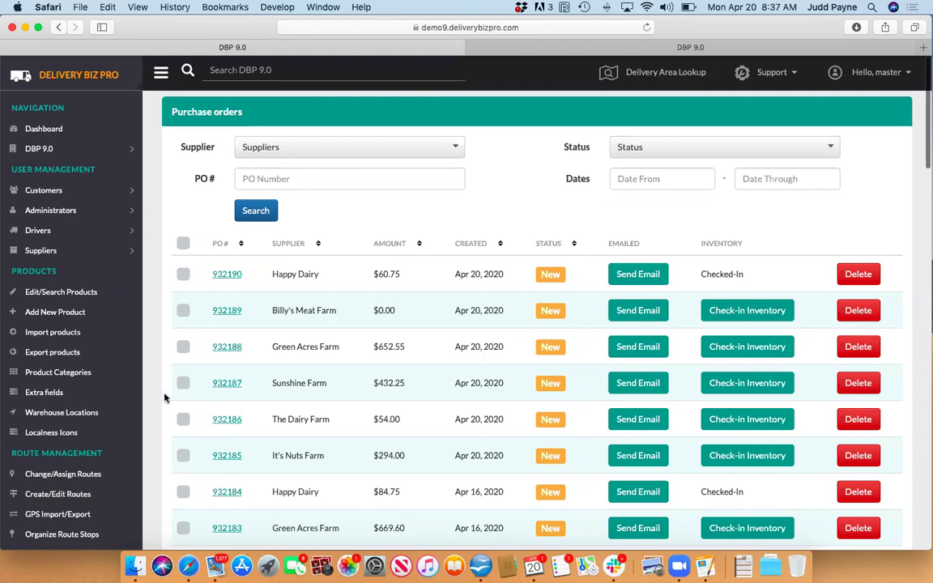
pyautogui.scroll(-5, 160, 405)
pyautogui.scroll(-8, 159, 406)
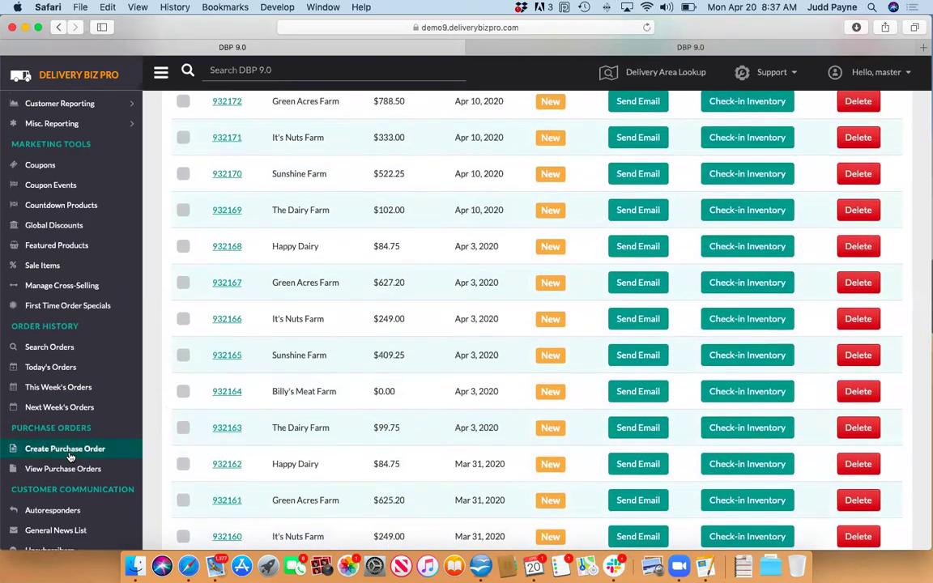
pyautogui.click(59, 450)
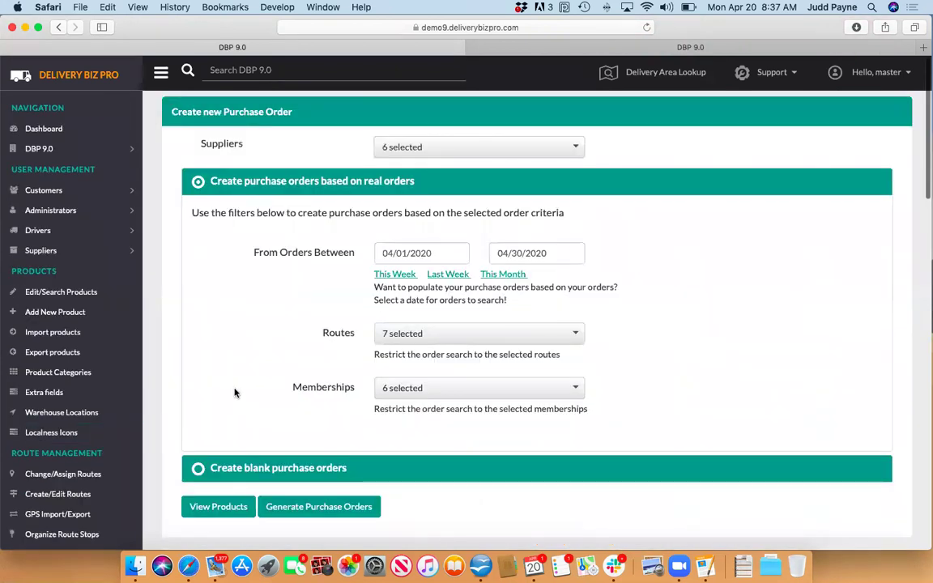
pyautogui.scroll(-2, 234, 393)
pyautogui.click(195, 403)
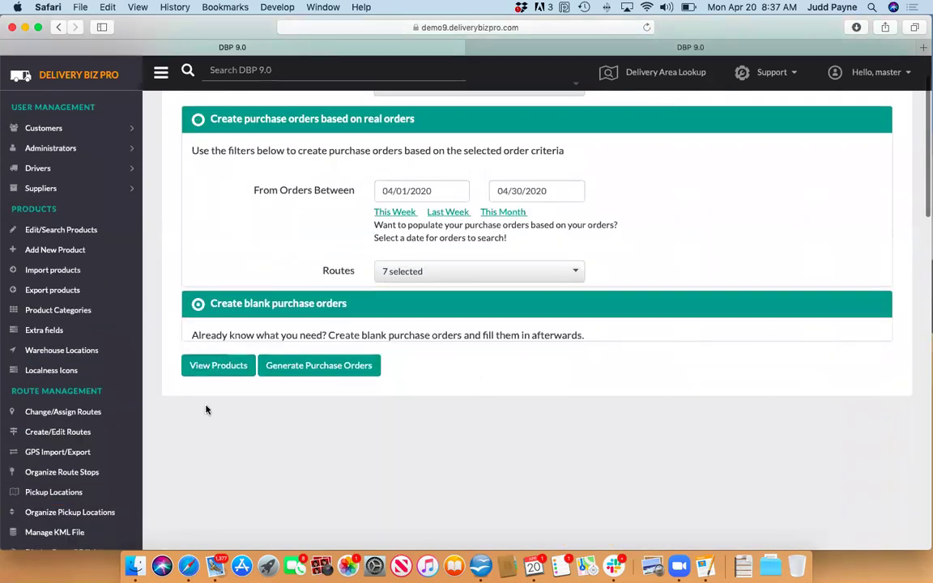
pyautogui.scroll(2, 332, 387)
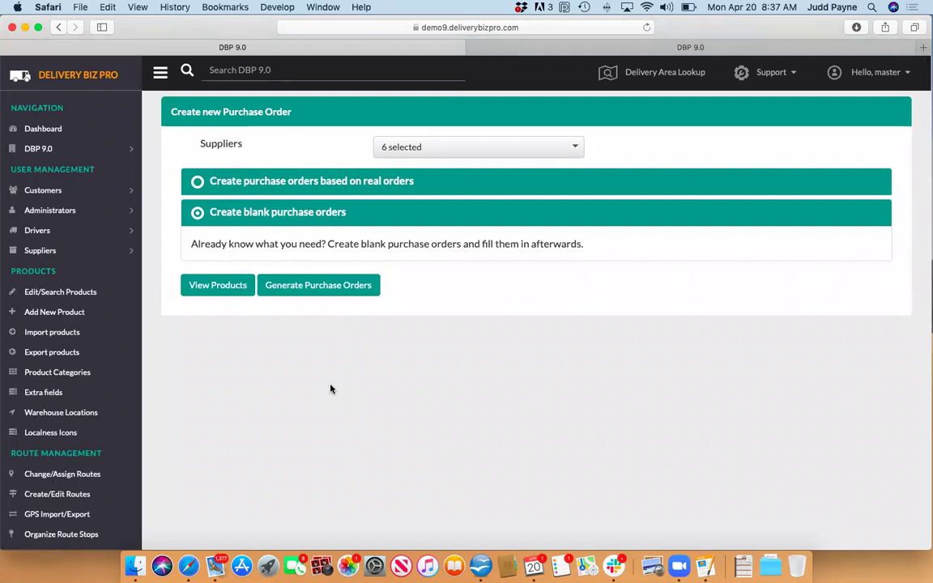
# Step: Restrict the suppliers to Billy's Meat Farm only and generate the blank purchase order
pyautogui.click(508, 149)
pyautogui.click(420, 188)
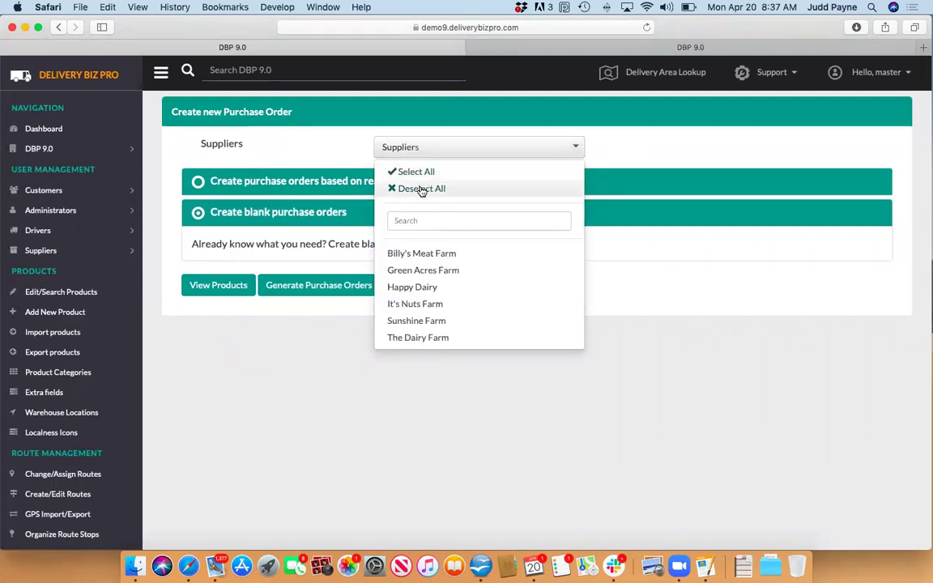
pyautogui.click(429, 254)
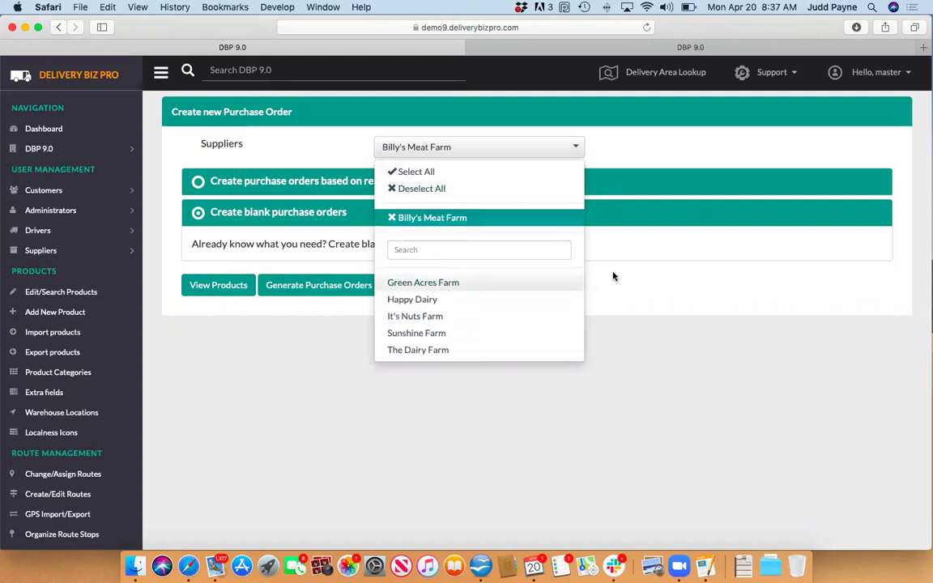
pyautogui.click(567, 146)
pyautogui.click(293, 286)
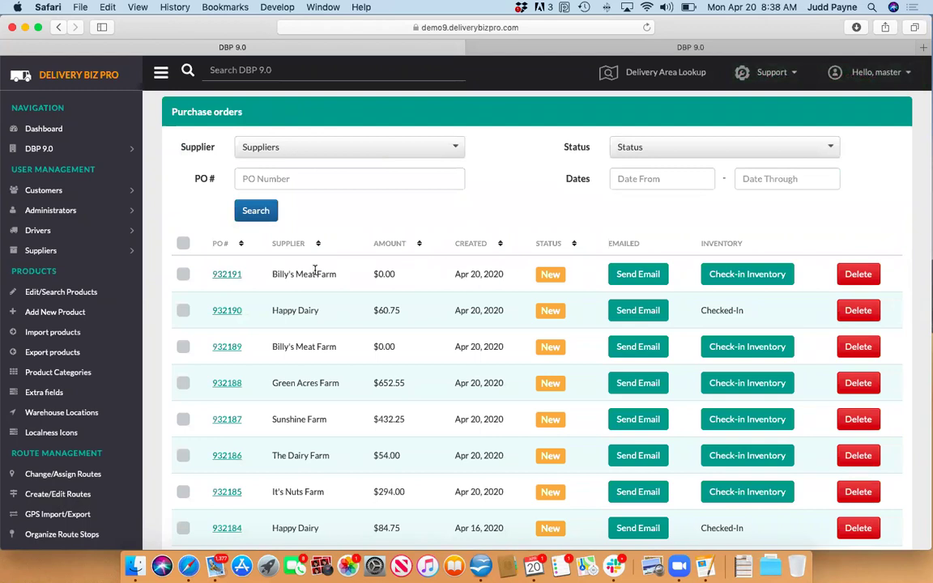
# Step: Open the new blank Billy's Meat Farm purchase order and add the product Almonds - small - 4353
pyautogui.click(226, 274)
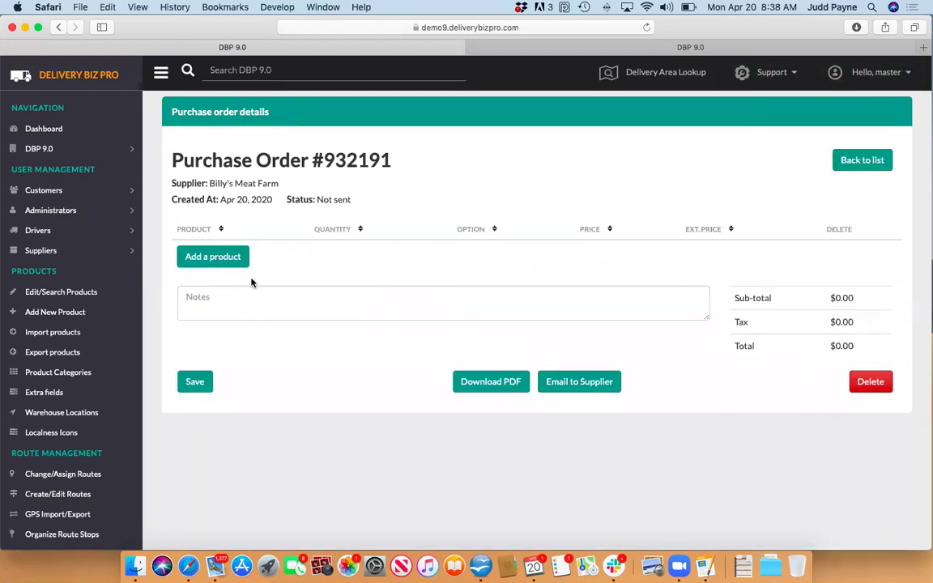
pyautogui.click(224, 256)
pyautogui.click(271, 259)
pyautogui.write('almond')
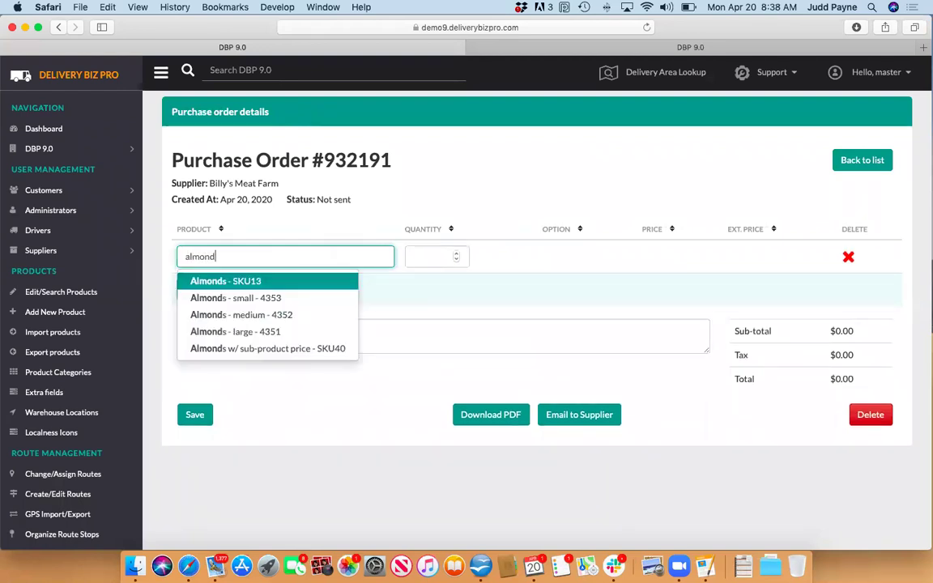
pyautogui.click(249, 297)
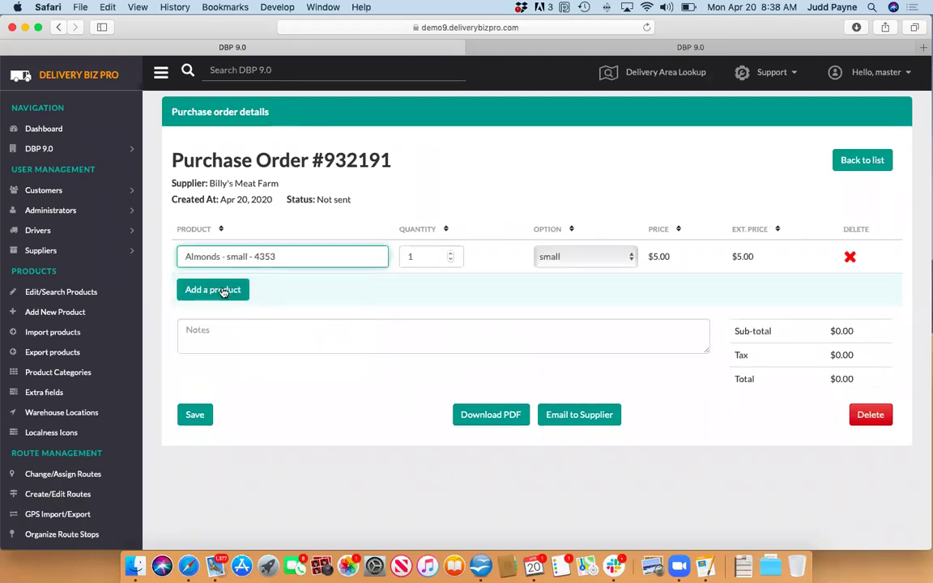
# Step: Add Bartlett Pears - SKU9 as a second product on the Billy's Meat Farm purchase order
pyautogui.click(223, 289)
pyautogui.click(221, 289)
pyautogui.write('s')
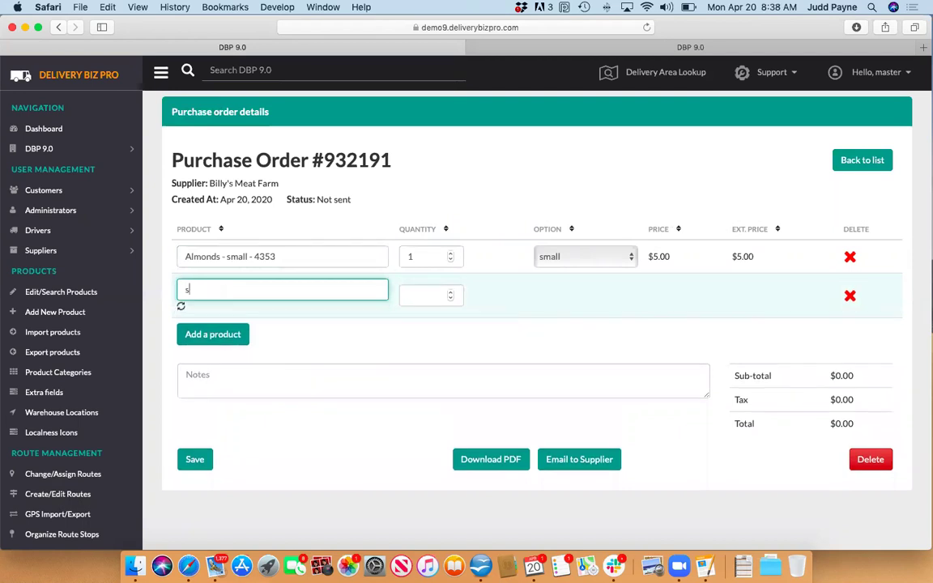
pyautogui.click(235, 450)
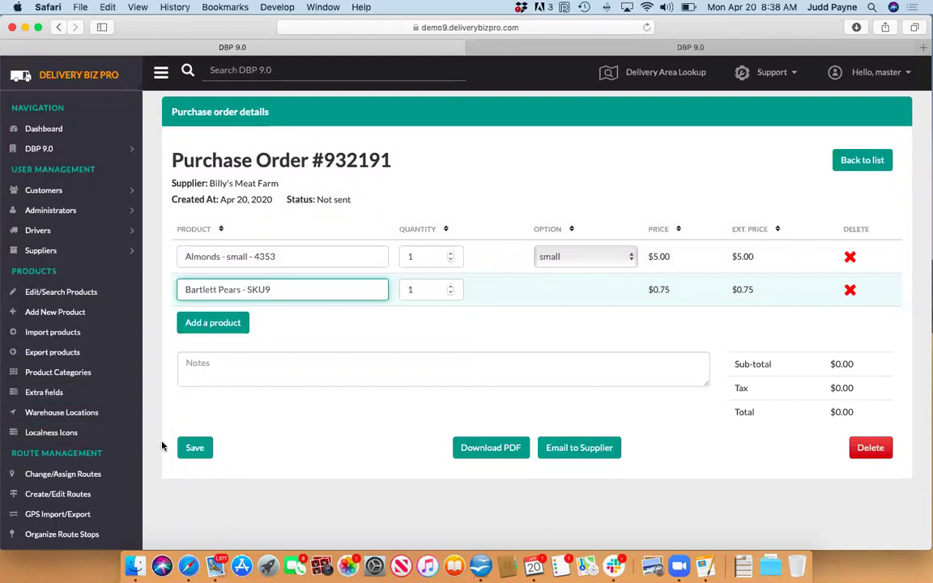
# Step: Open the company settings and find the purchase options, including the setting for basing purchase orders on stock
pyautogui.scroll(-15, 162, 445)
pyautogui.scroll(-9, 162, 445)
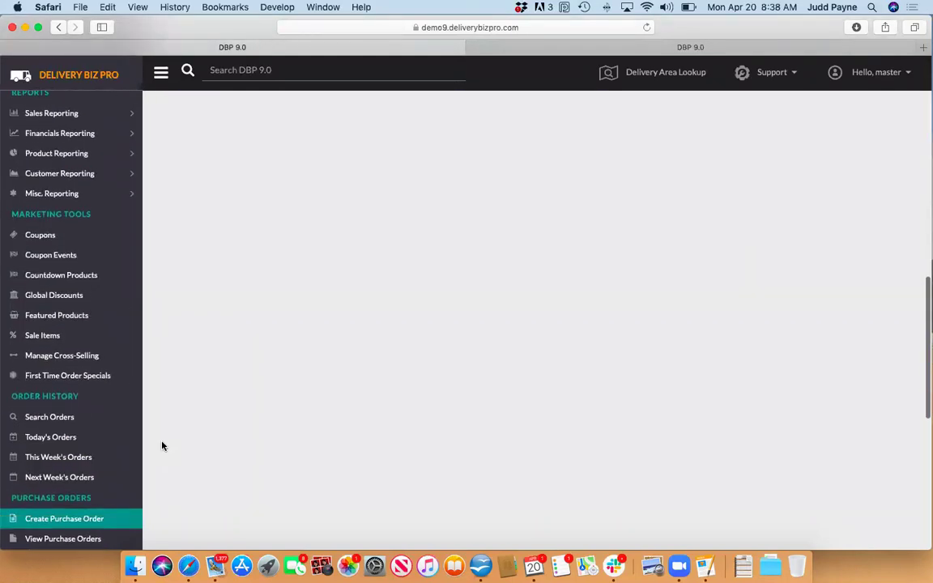
pyautogui.scroll(-5, 162, 444)
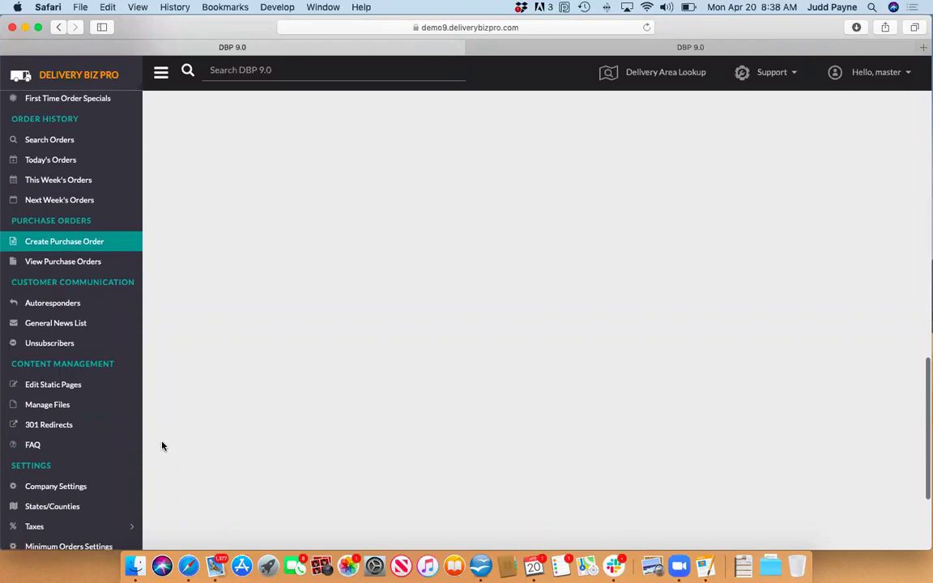
pyautogui.click(74, 399)
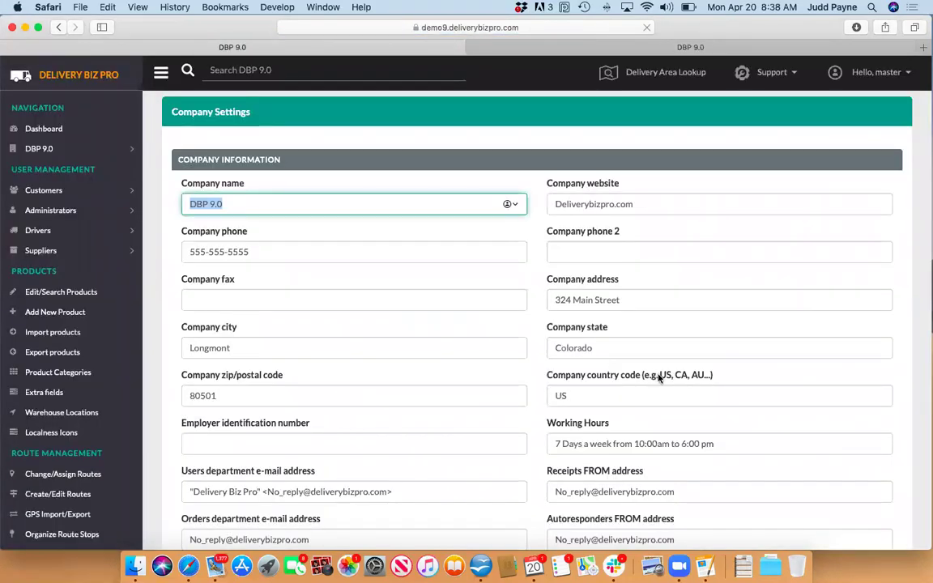
pyautogui.scroll(-3, 658, 377)
pyautogui.scroll(-15, 658, 377)
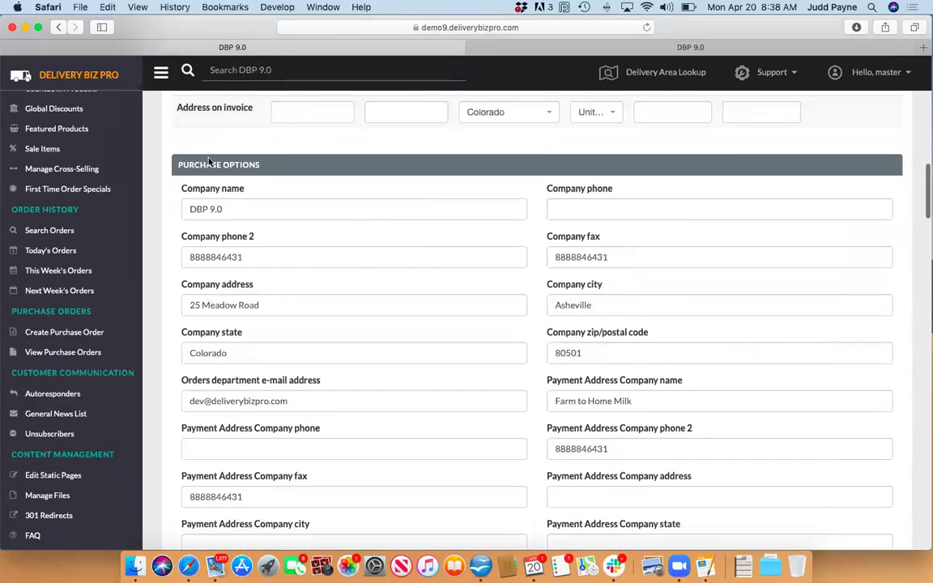
pyautogui.scroll(-5, 553, 293)
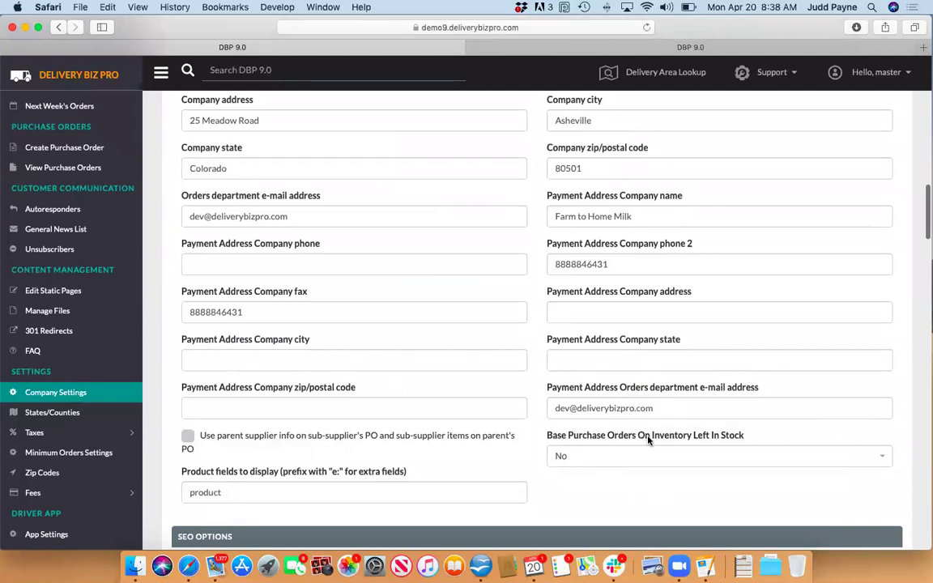
# Step: Review the choices for Base Purchase Orders On Inventory Left In Stock and return to the dashboard
pyautogui.click(701, 454)
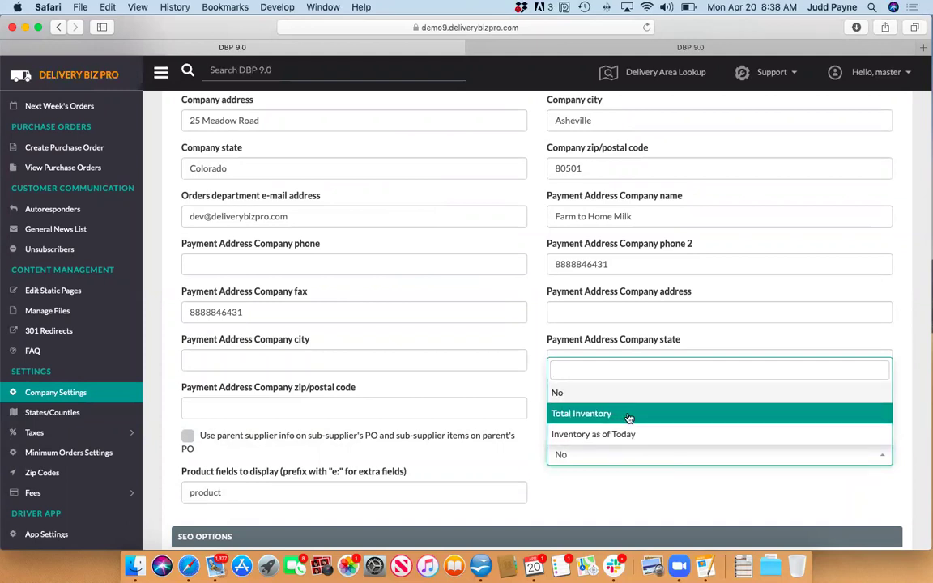
pyautogui.click(536, 392)
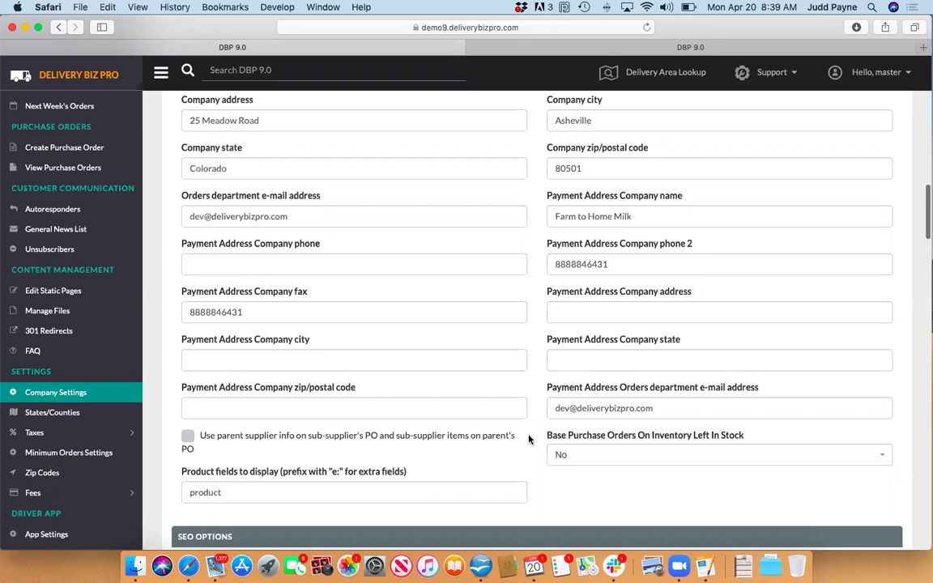
pyautogui.scroll(15, 528, 439)
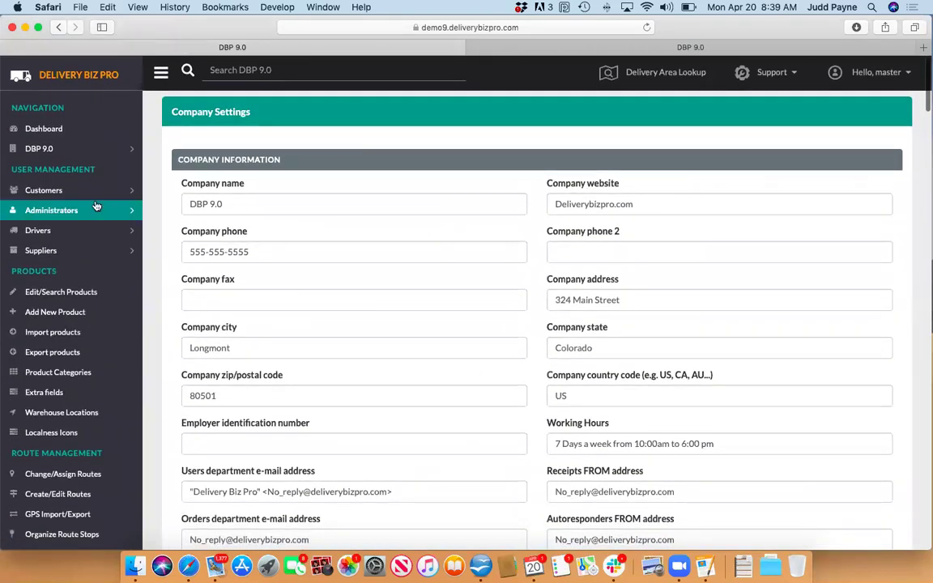
pyautogui.click(39, 129)
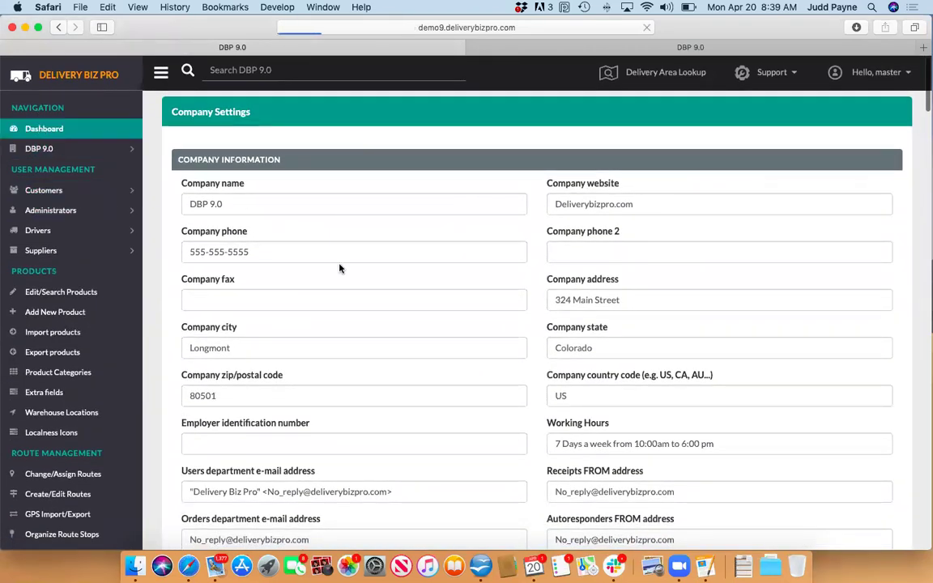